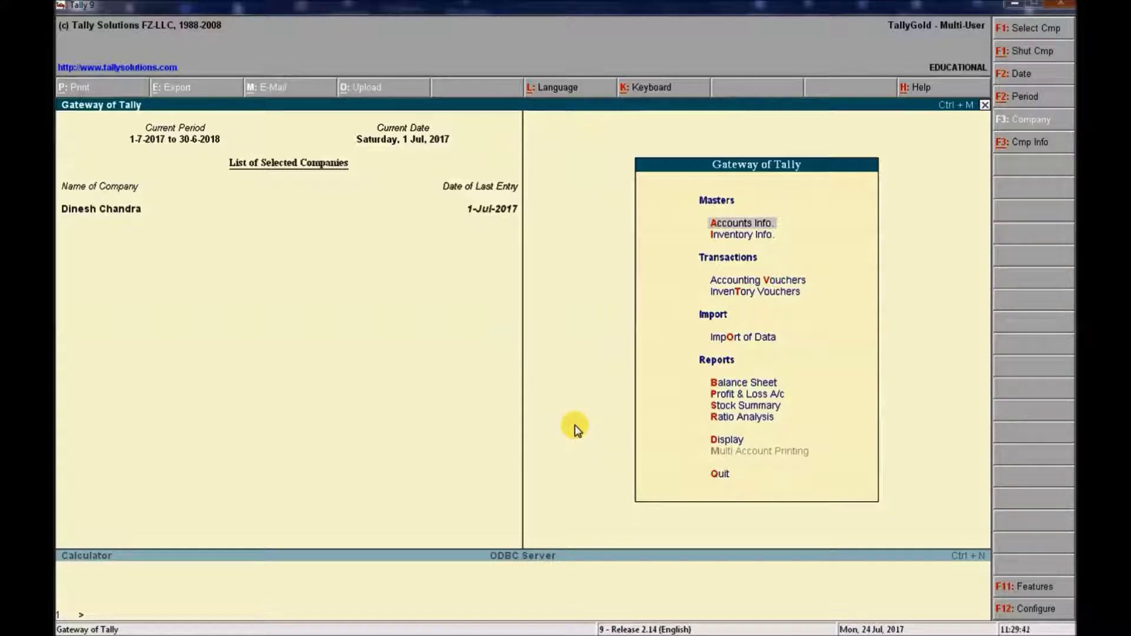
Step: In F11 Accounting Features, set Activate Interest Calculation and Use Advanced Parameters to Yes, and save
key("F11")
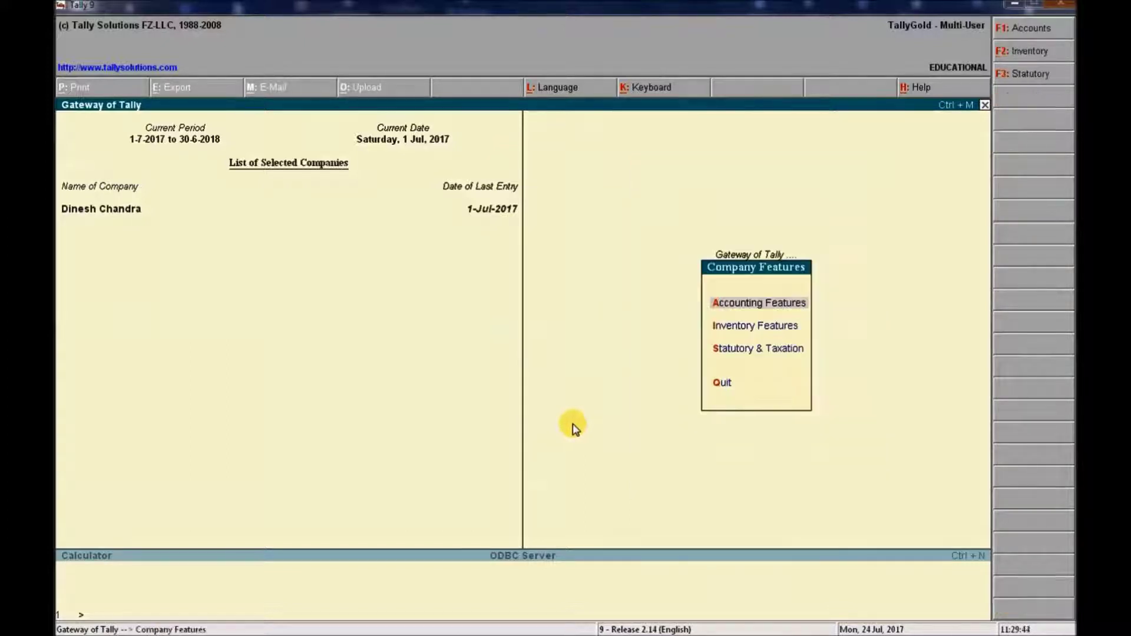
key("Return")
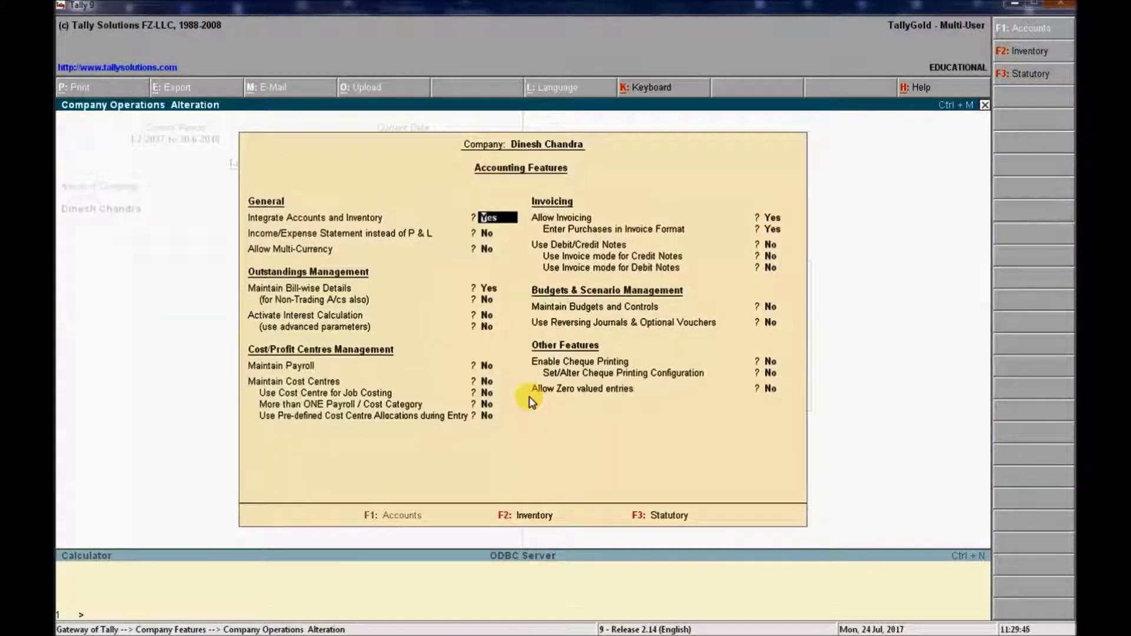
key("super+plus")
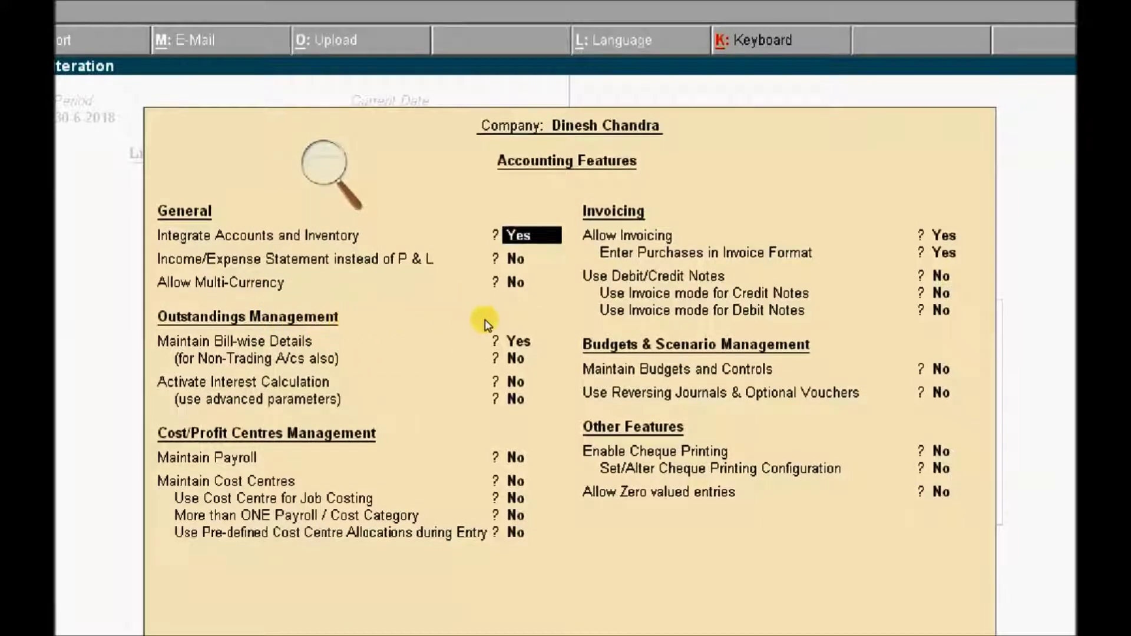
key("Return")
key("Return")
key("Return")
key("Return")
key("Return")
type("y")
key("Return")
type("y")
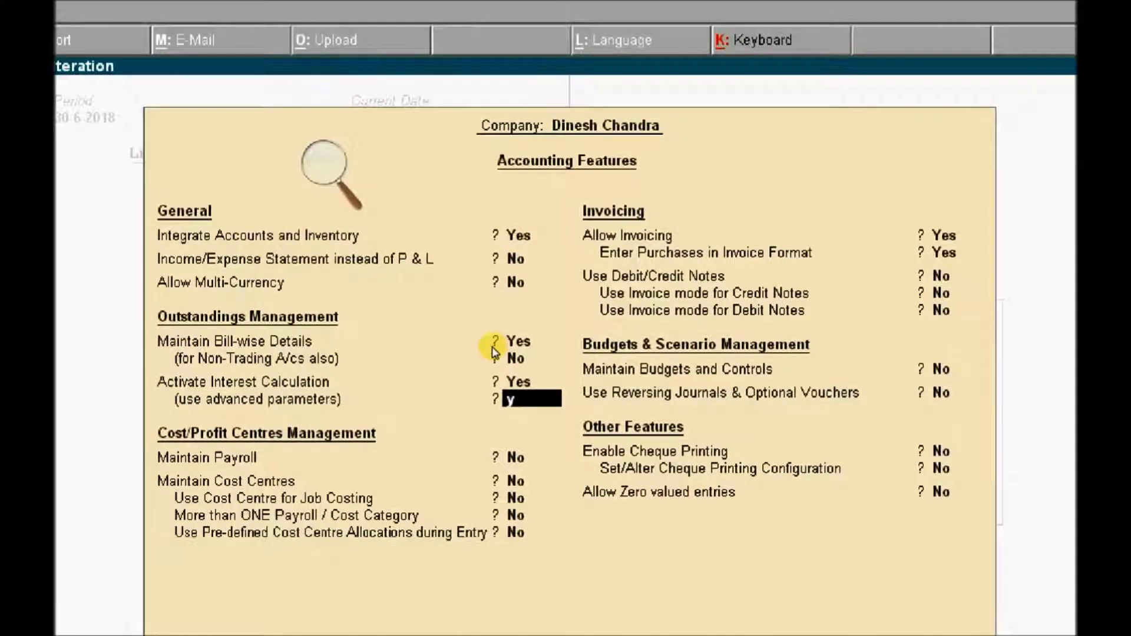
key("Return")
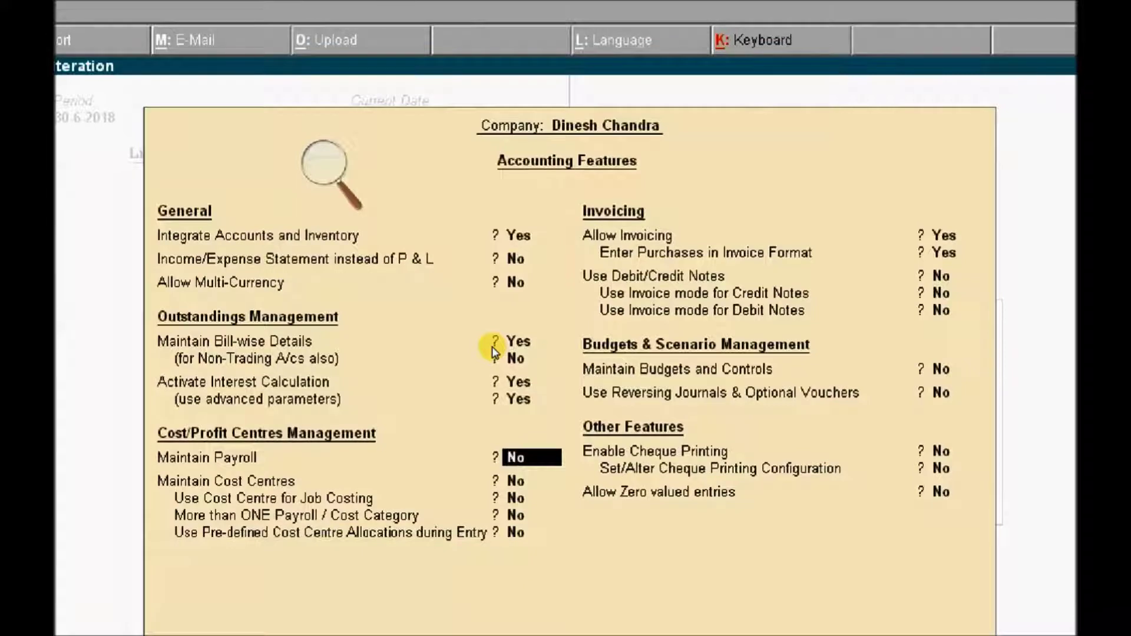
key("ctrl+a")
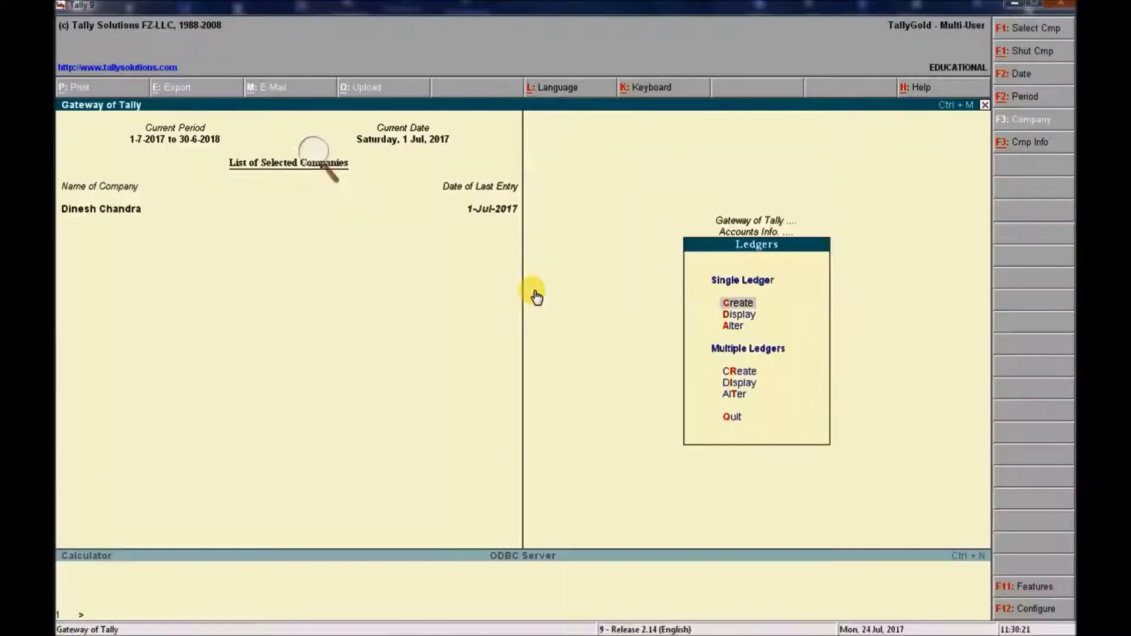
Step: Create the creditor's ledger under Sundry Creditors with a 30-day credit period and interest calculation on
key("Return")
type("Shyamlal")
key("Return")
key("Return")
type("Sund")
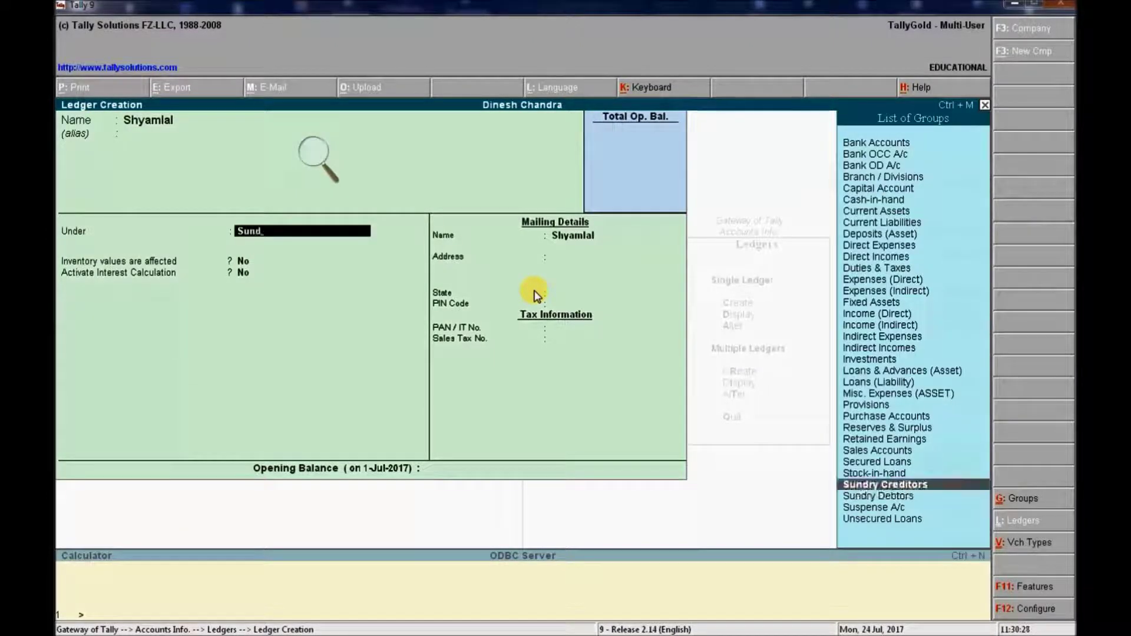
key("Return")
key("Return")
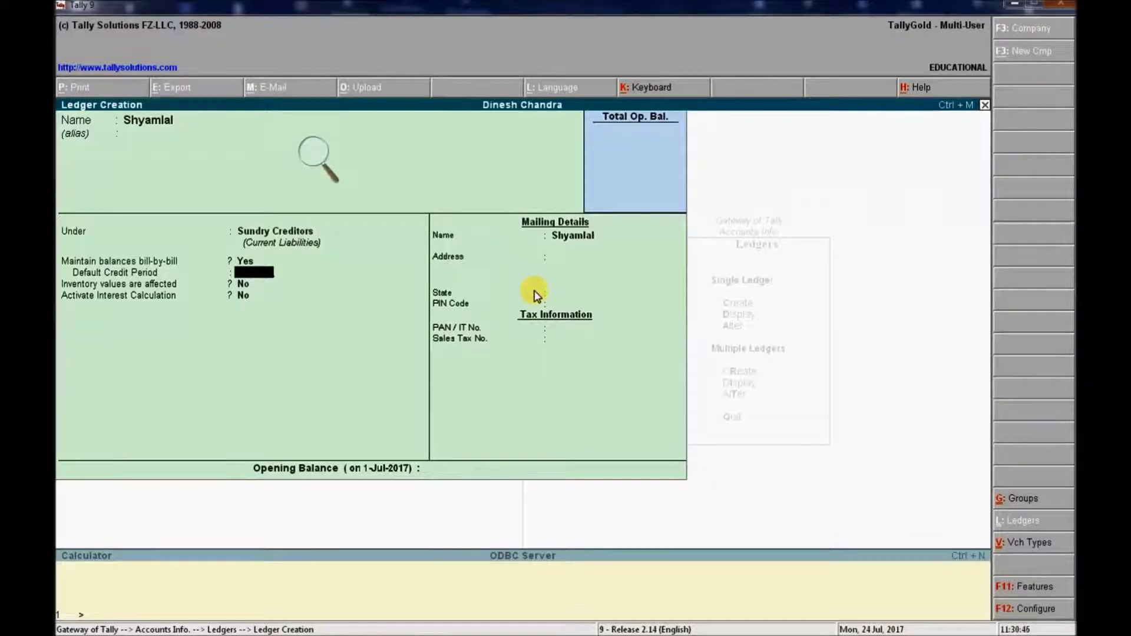
key("Return")
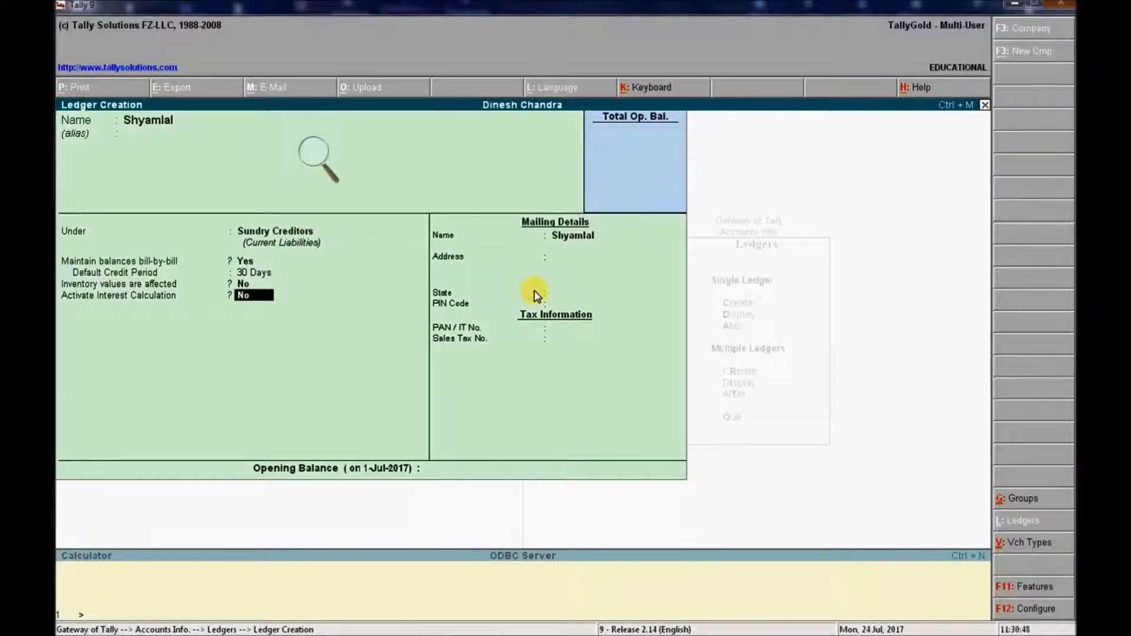
type("y")
key("Return")
Step: Calculate interest transaction by transaction with per-transaction override, no advanced override, at 10% per 365-day year
type("y")
key("Return")
type("y")
key("Return")
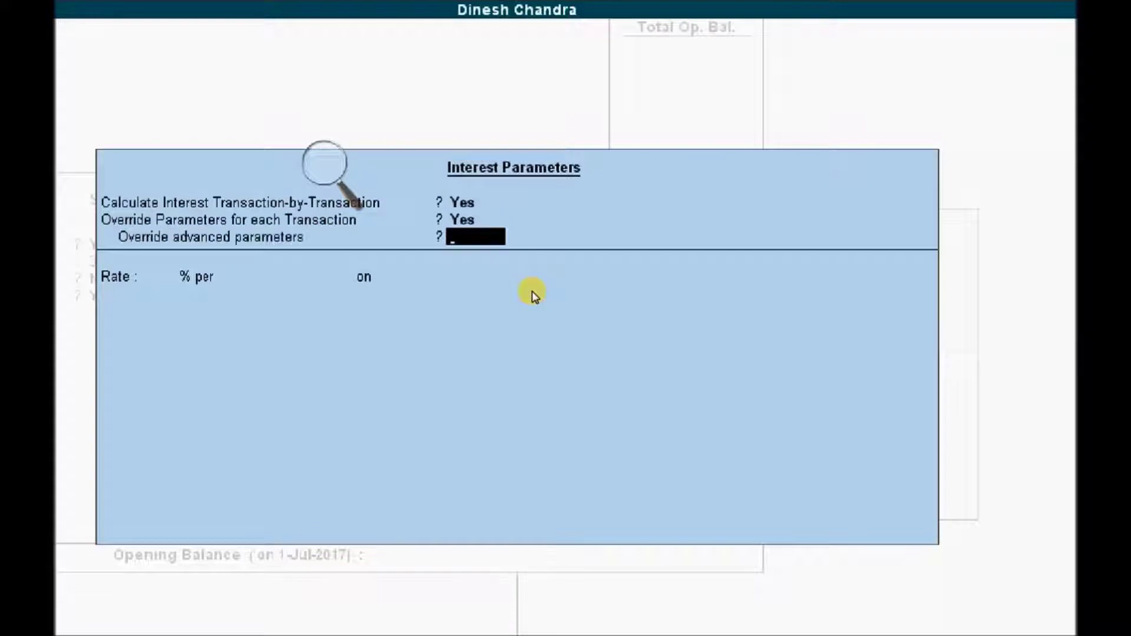
type("n")
key("Return")
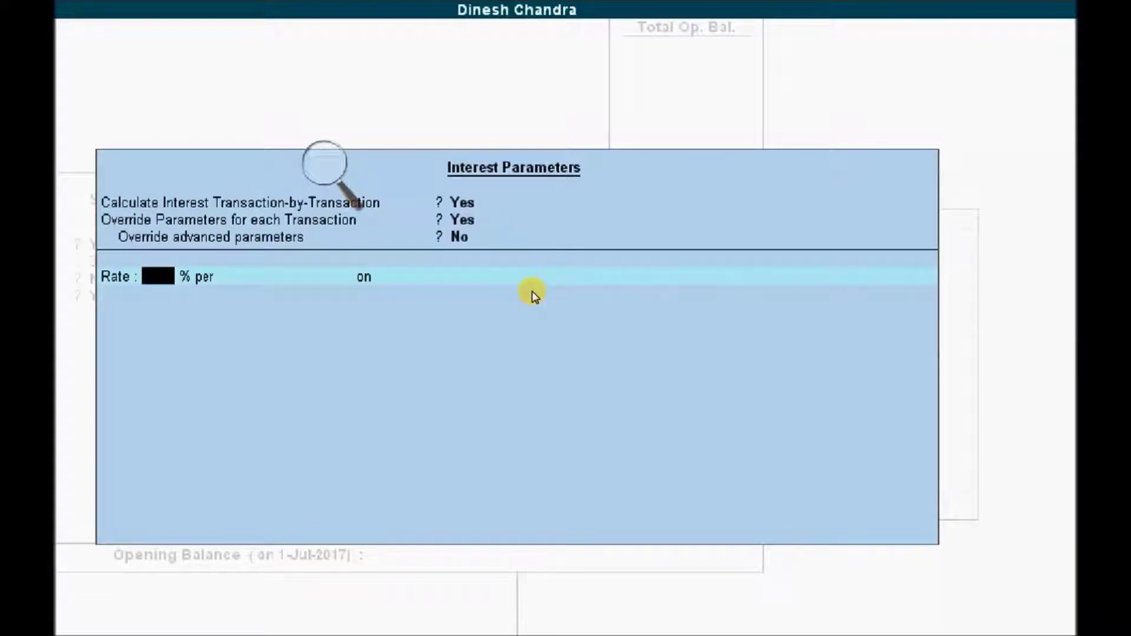
type("10")
key("Return")
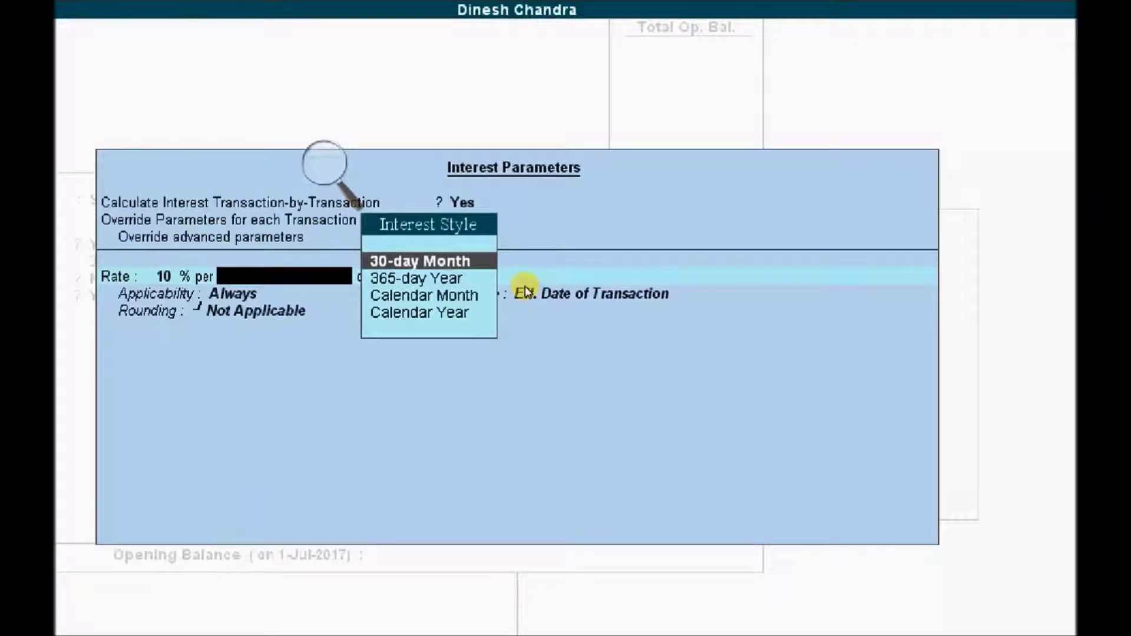
key("Down")
key("Return")
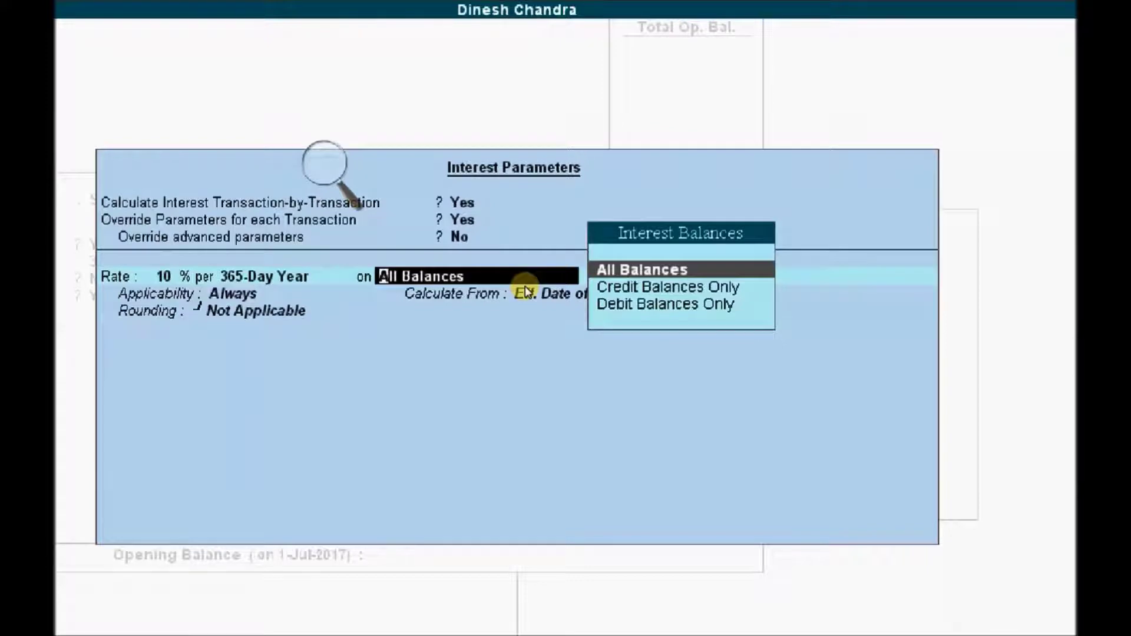
Step: Apply interest on credit balances only, 0 days past due date, from Date of Applicability, and save the ledger
key("Down")
key("Down")
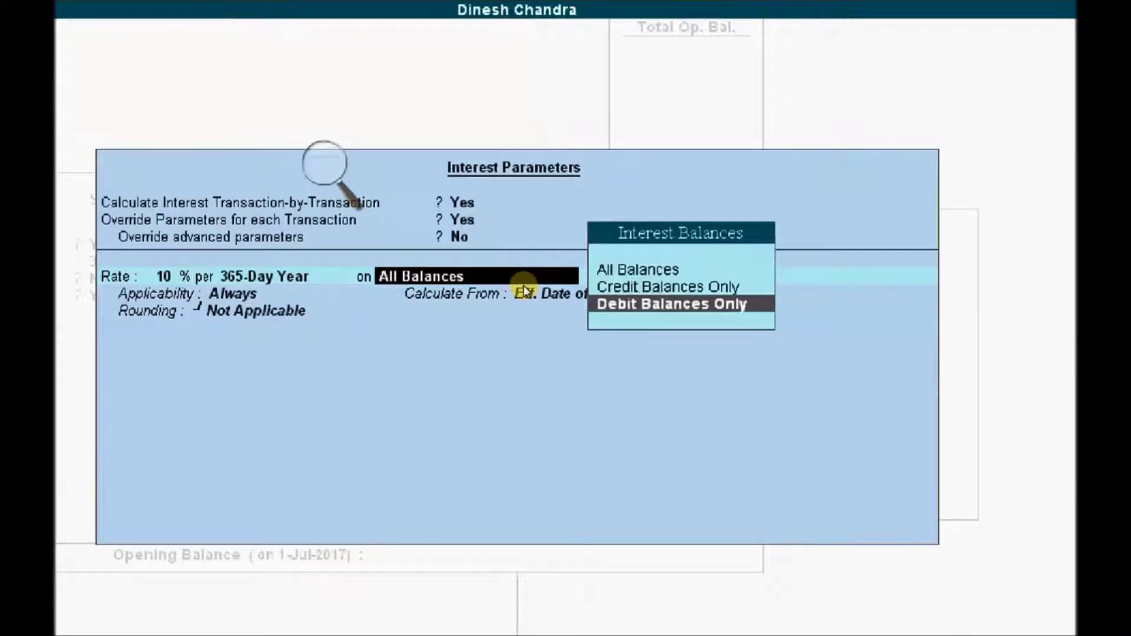
key("Up")
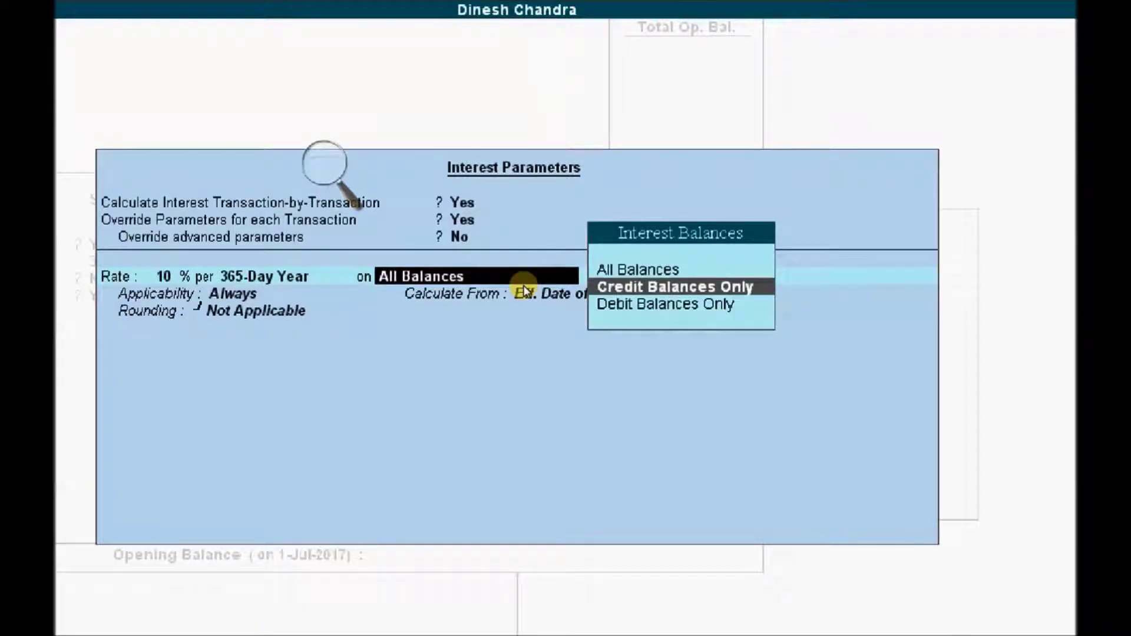
key("Return")
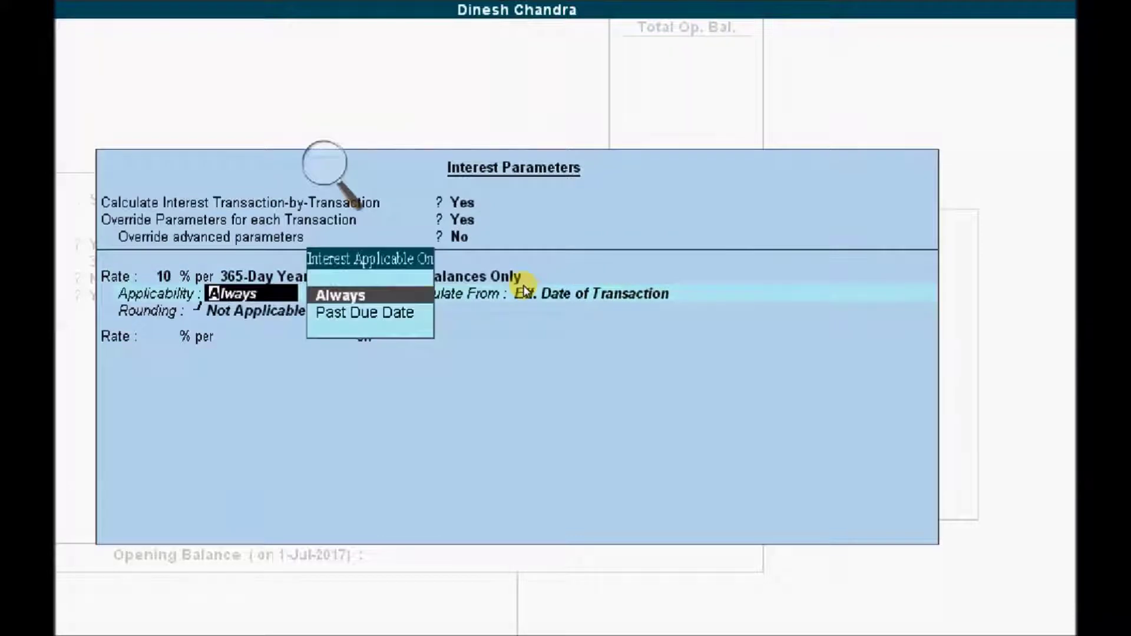
key("Down")
key("Return")
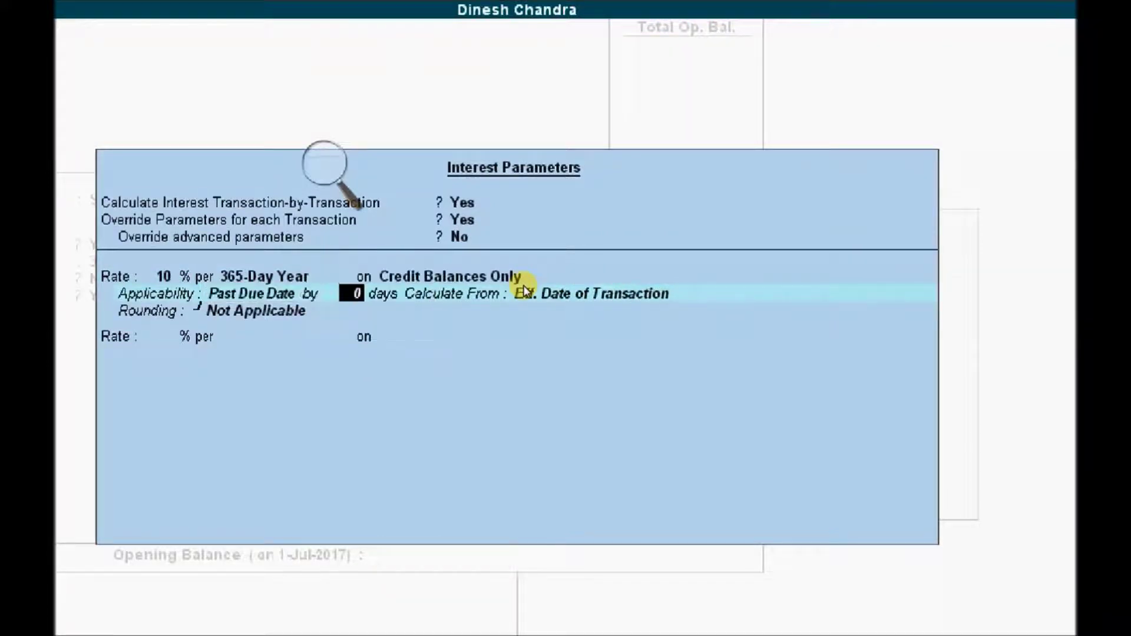
key("Return")
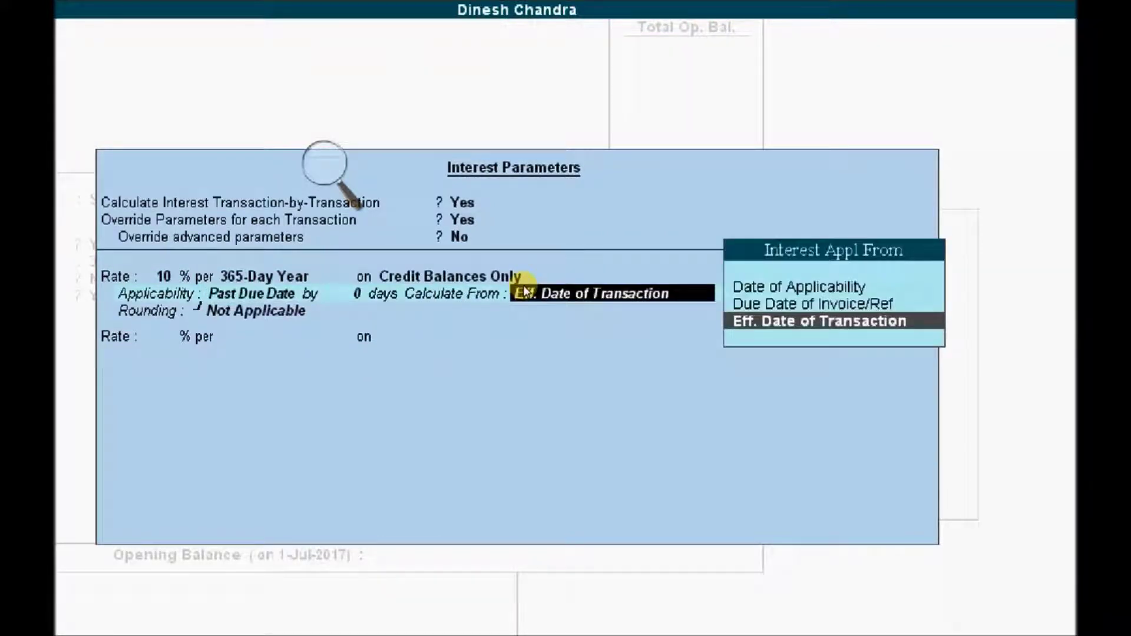
key("Up")
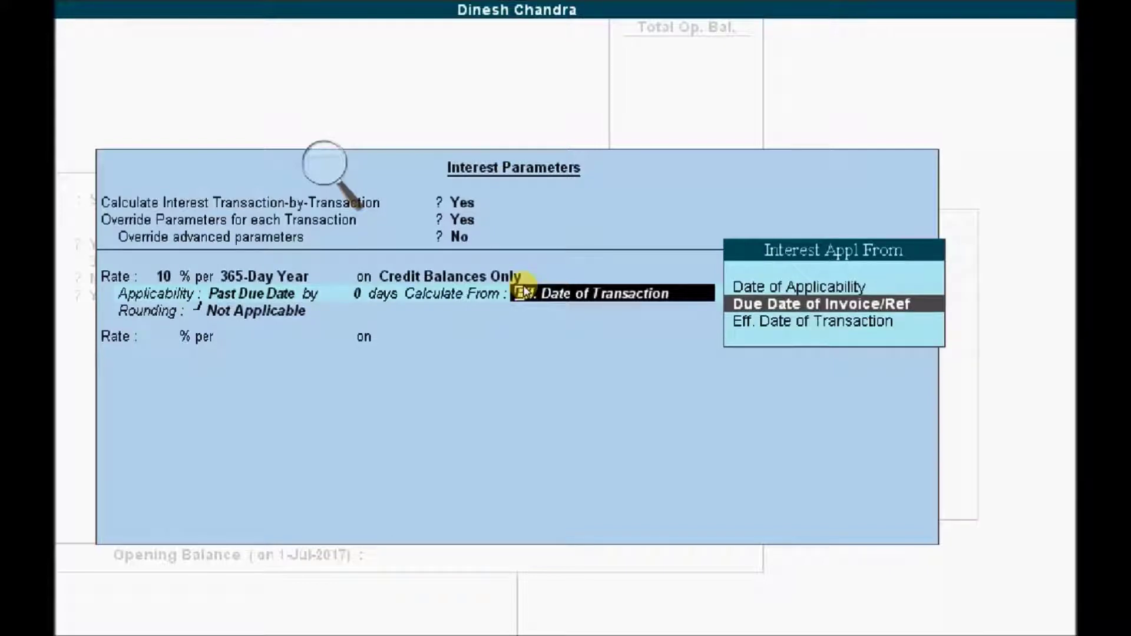
key("Up")
key("Return")
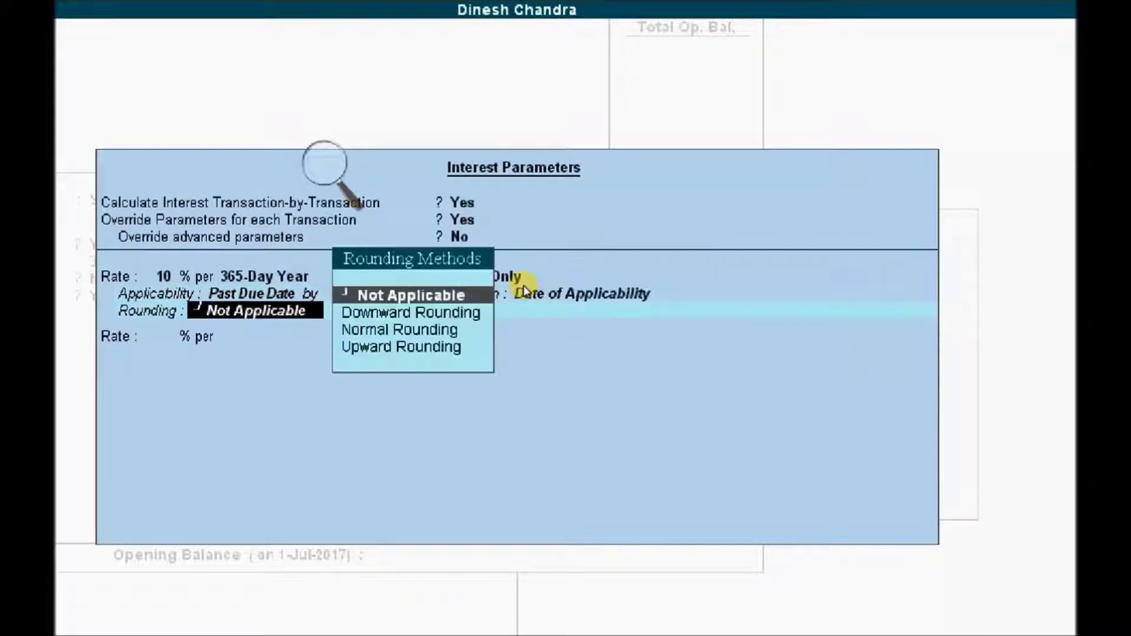
key("Return")
key("Return")
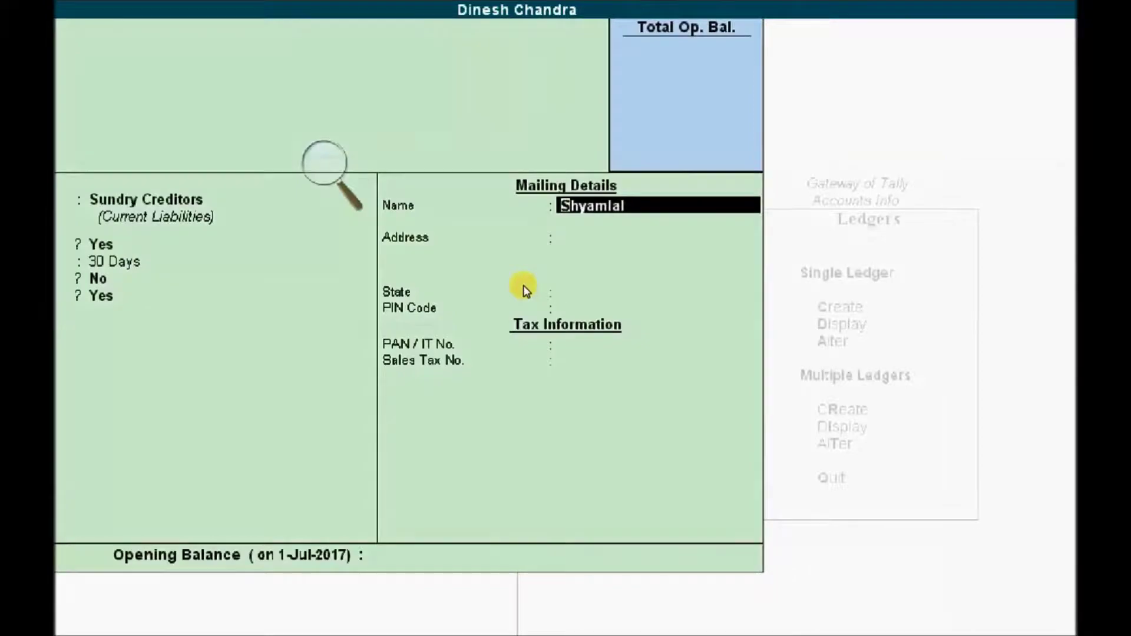
key("Return")
key("Return")
key("Return")
key("Return")
key("Return")
key("Return")
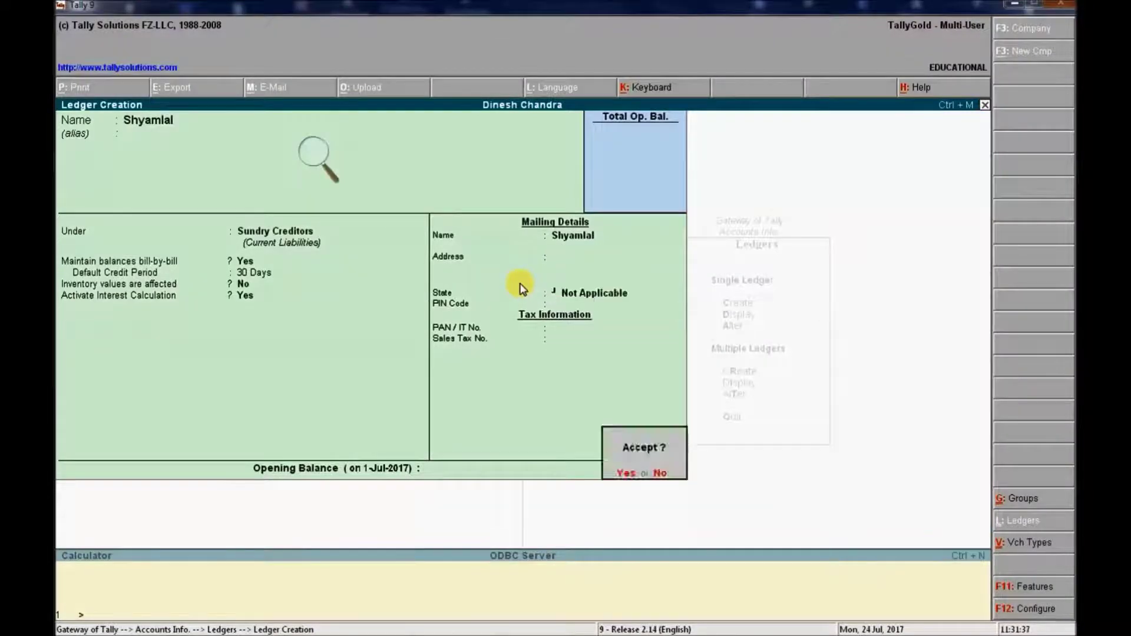
key("Return")
key("Escape")
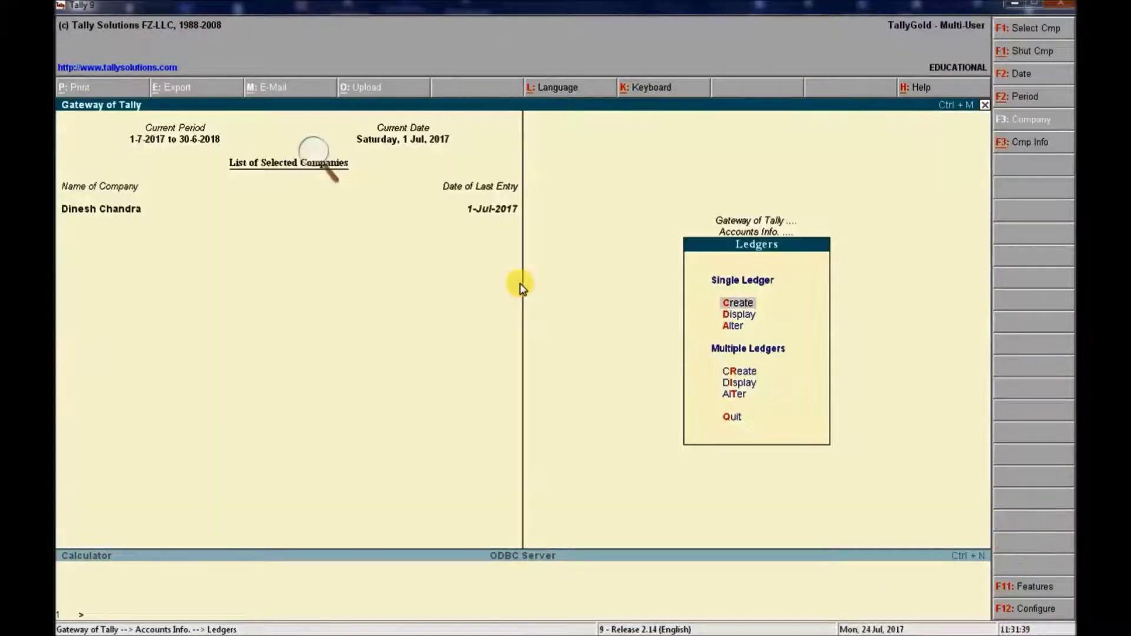
Step: Start a Purchase voucher in voucher mode, crediting the creditor's ledger 10,000
key("Escape")
key("Escape")
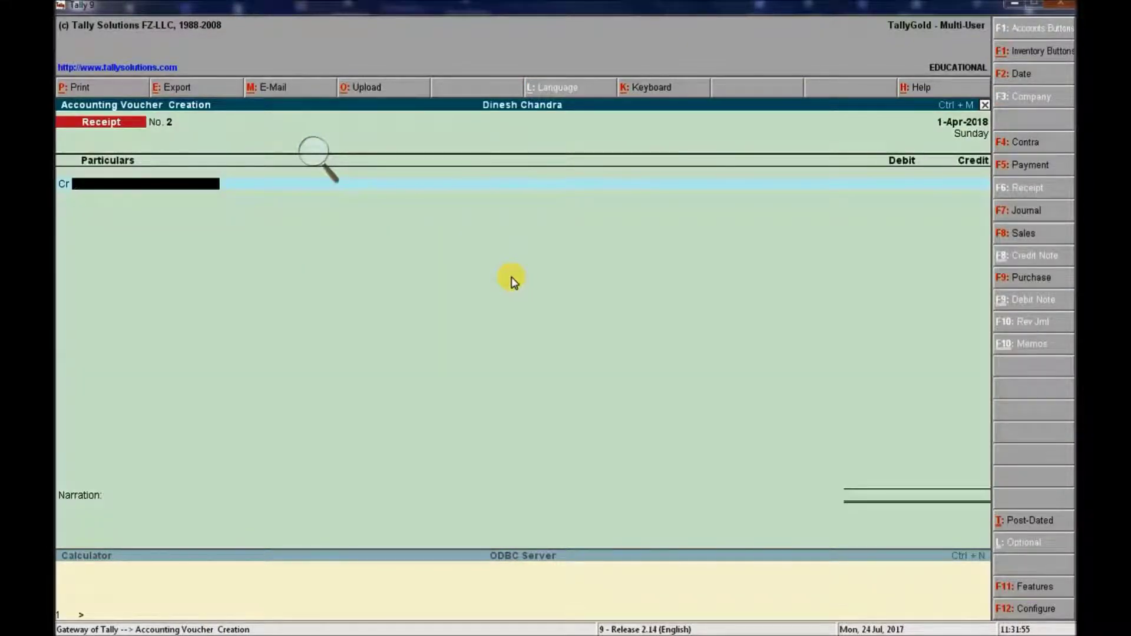
left_click(1047, 279)
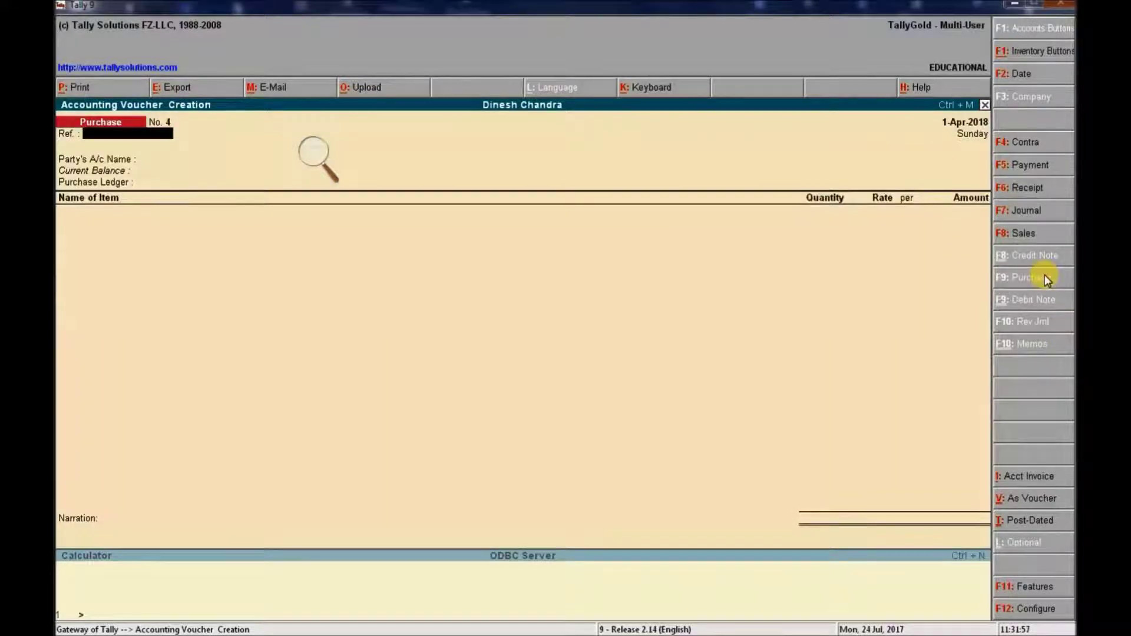
key("ctrl+v")
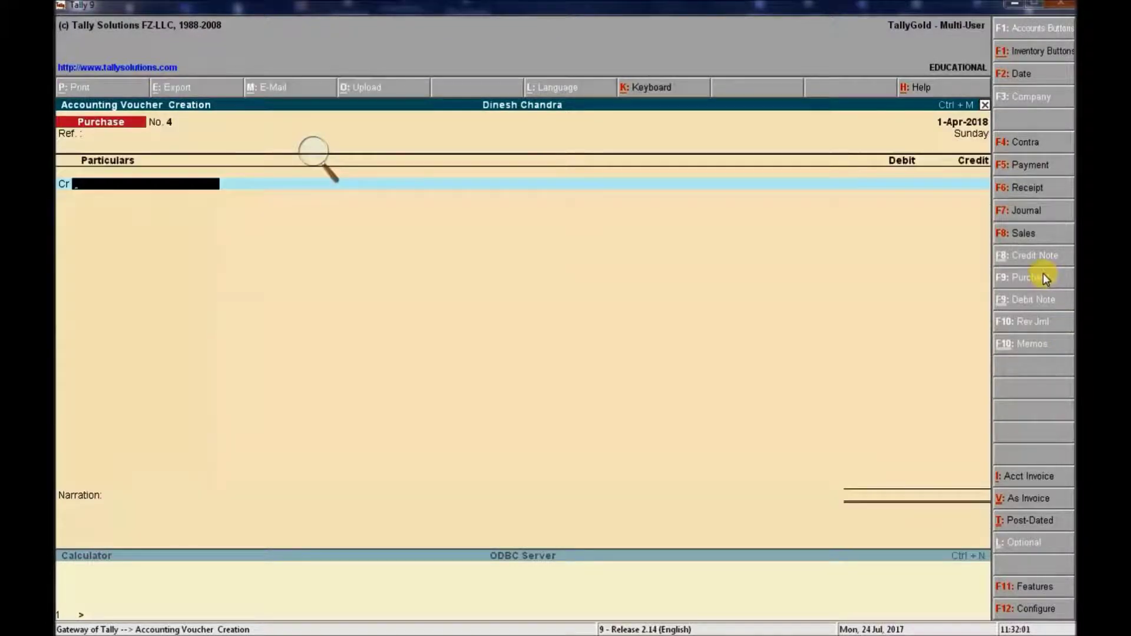
type("Shy")
key("Return")
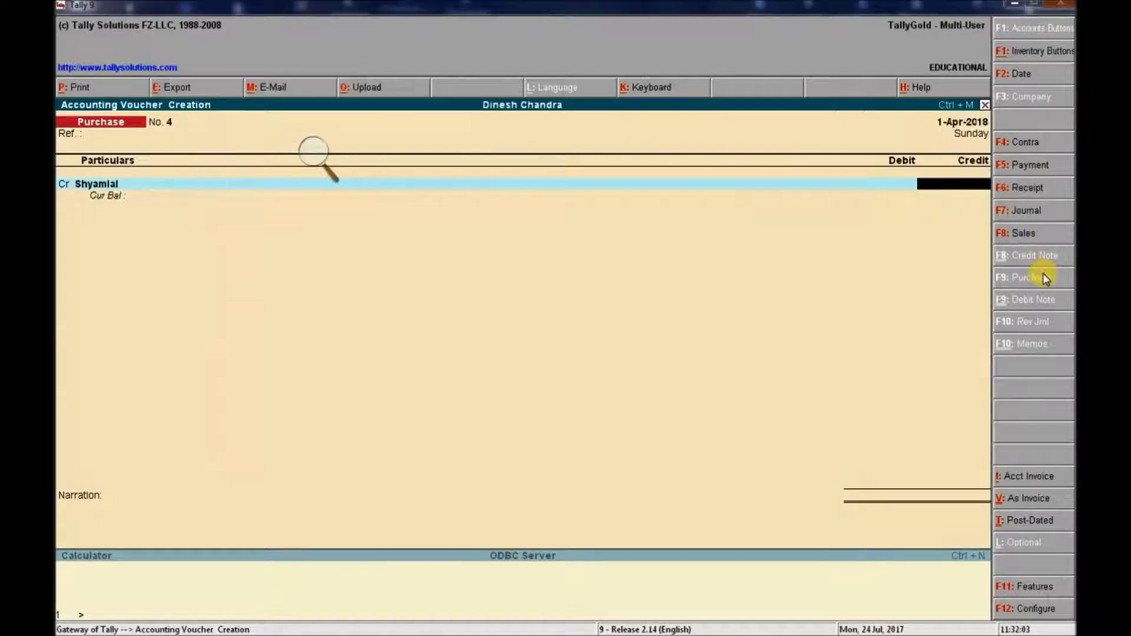
type("10000")
key("Return")
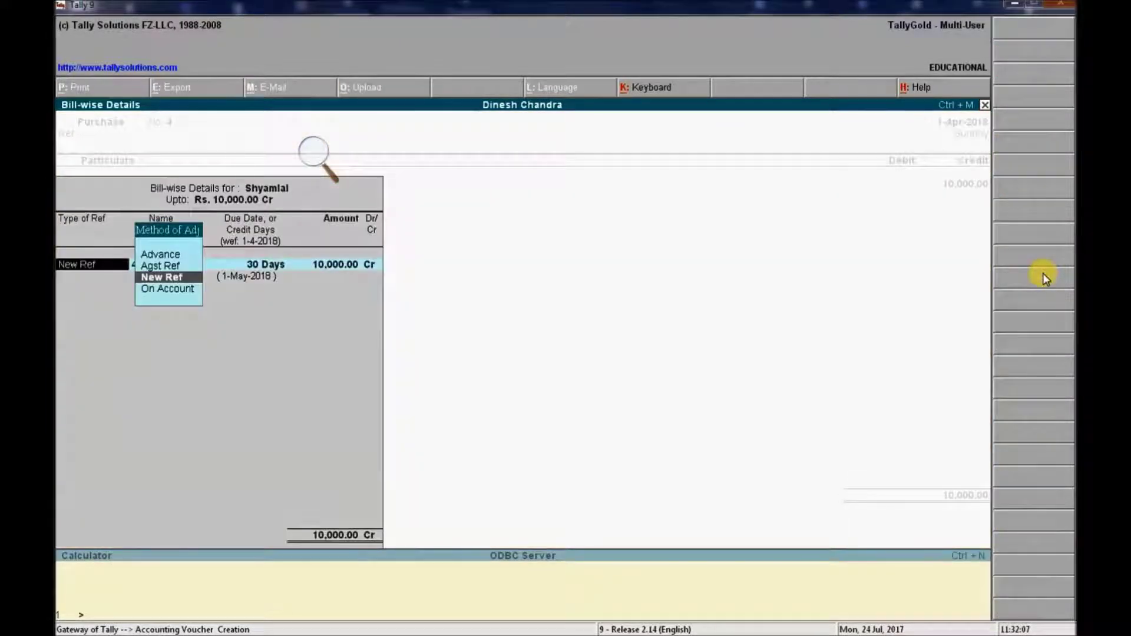
Step: Record it as new bill 4 due in 30 days at 10% interest, debiting Purchase A/c 10,000
key("Return")
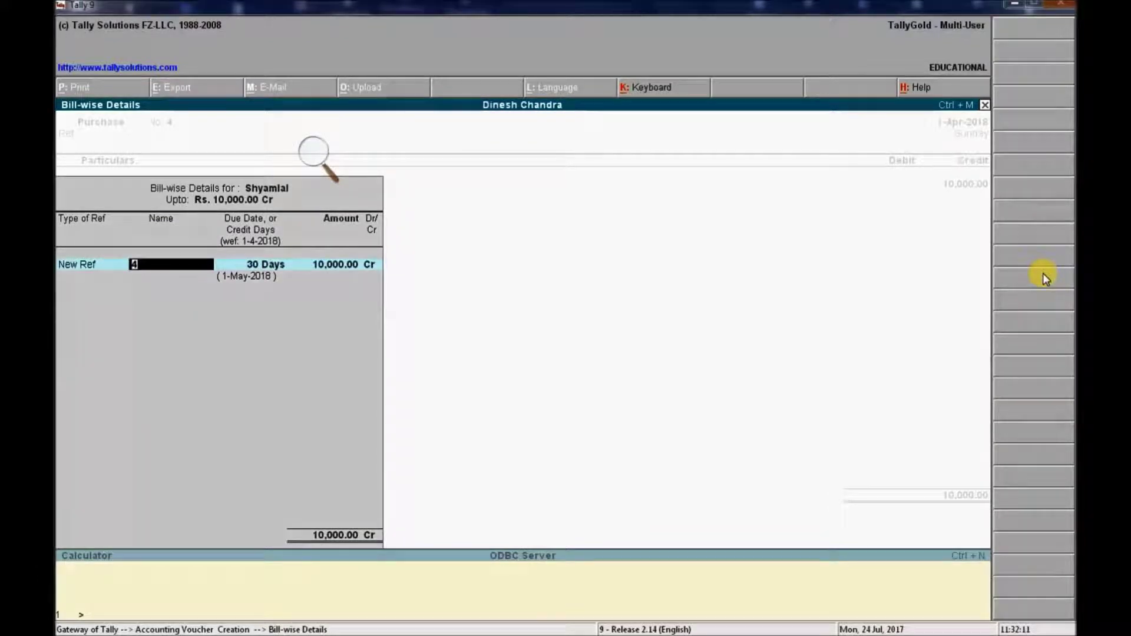
key("Return")
key("Return")
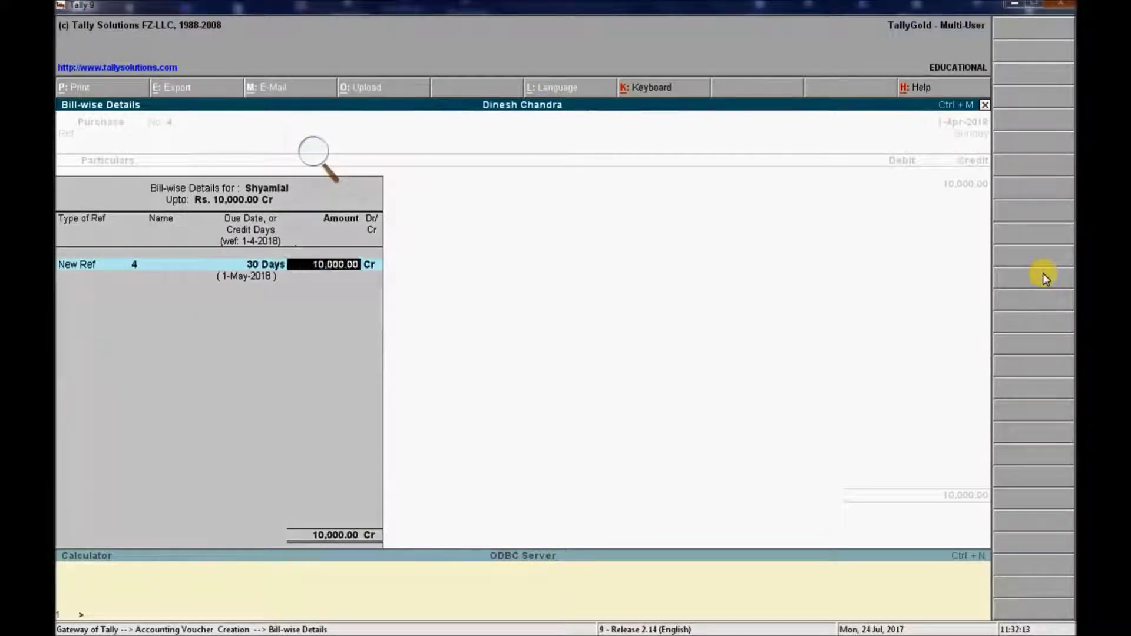
key("Return")
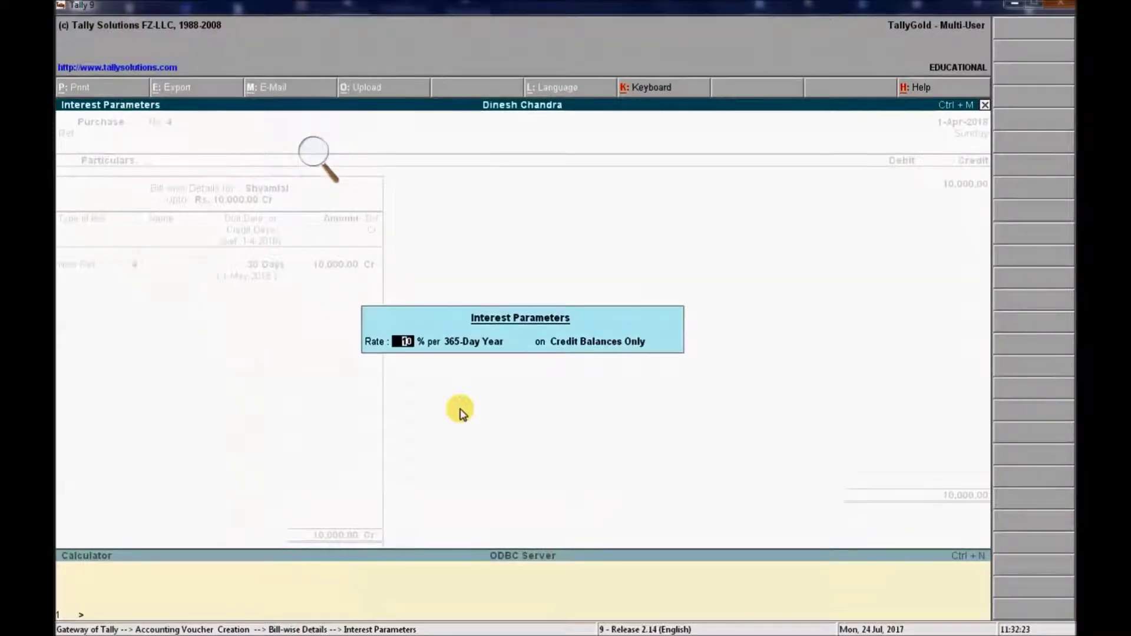
key("Return")
key("Return")
key("Return")
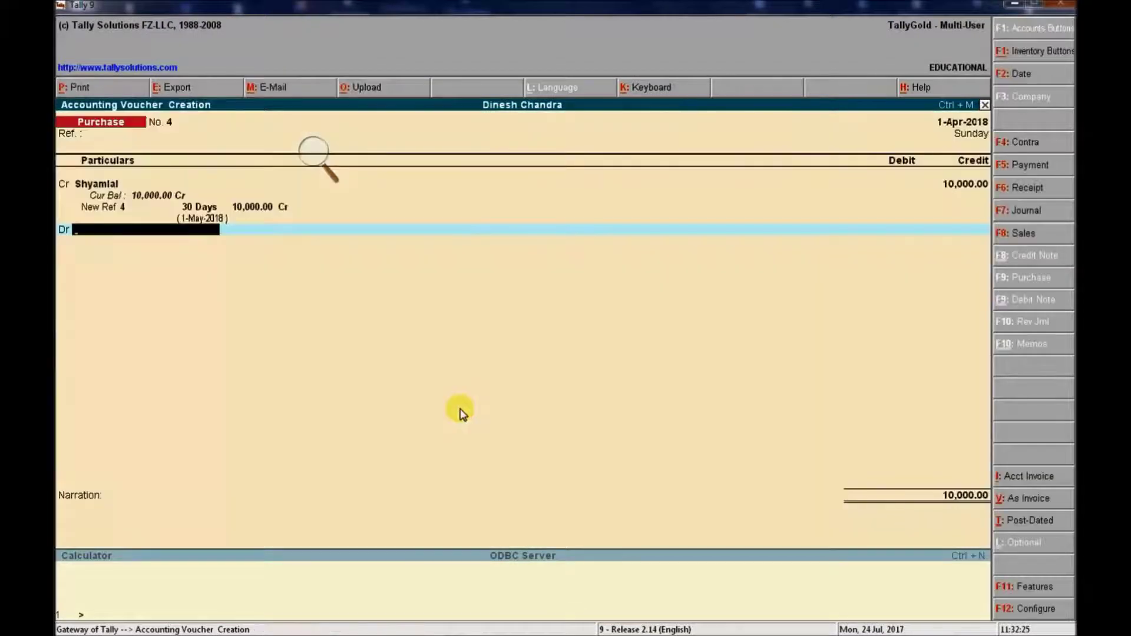
key("Return")
key("Escape")
key("Return")
key("Return")
key("Return")
Step: Save the purchase voucher and check it in the Day Book before returning to Gateway
key("Escape")
key("Return")
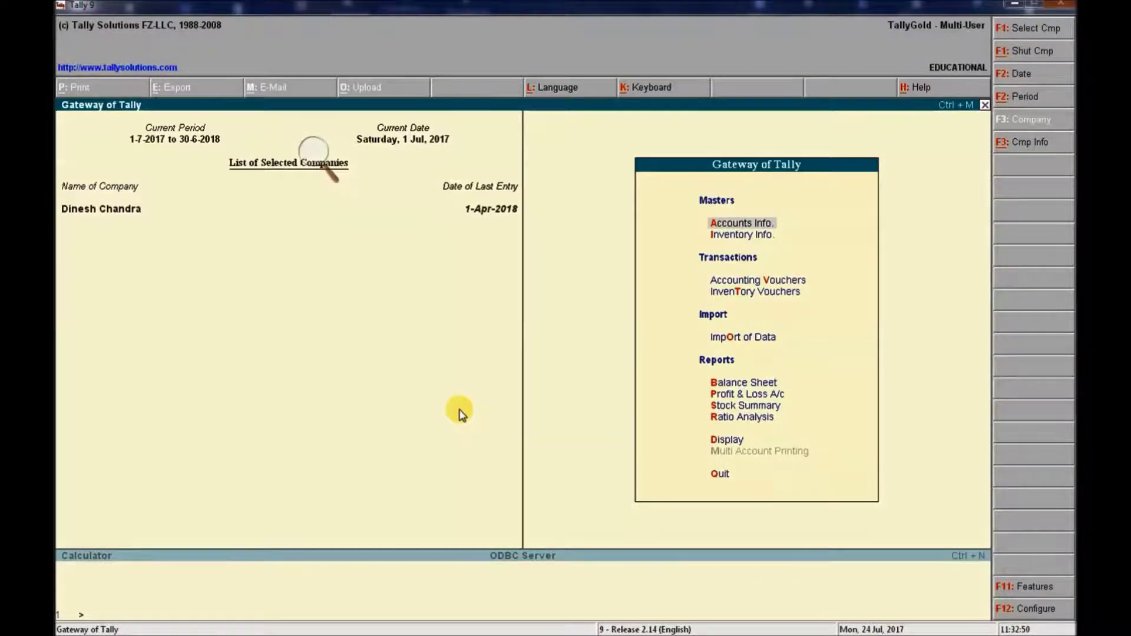
key("d")
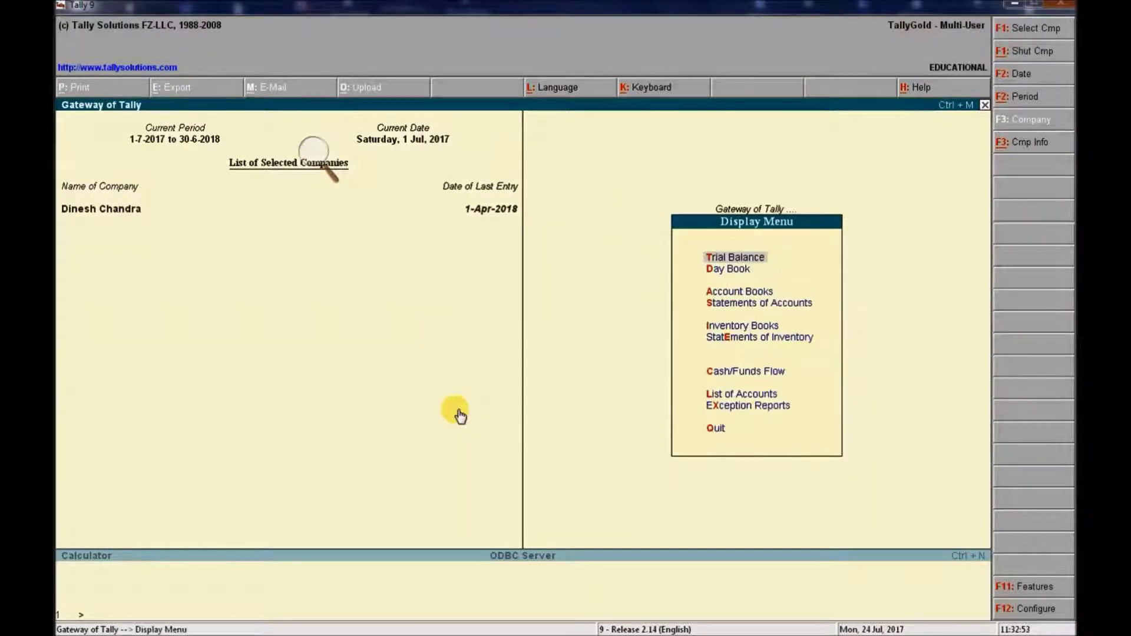
key("d")
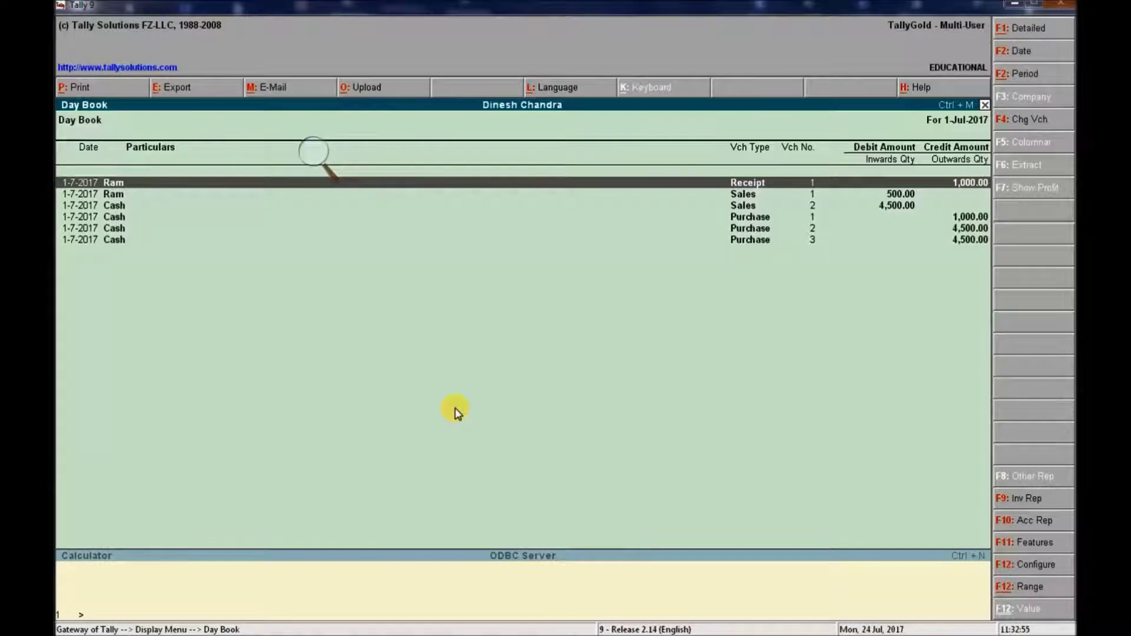
key("Escape")
key("Escape")
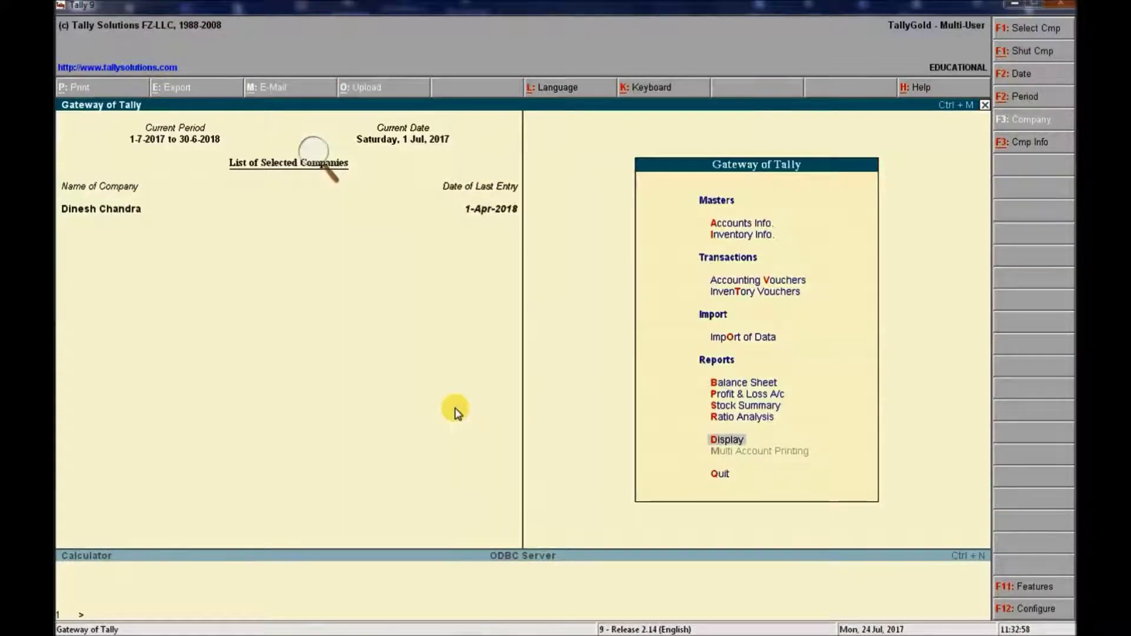
Step: Open the Interest Payable report and set its period from 1-4-2018 to 1-7-2018
key("Return")
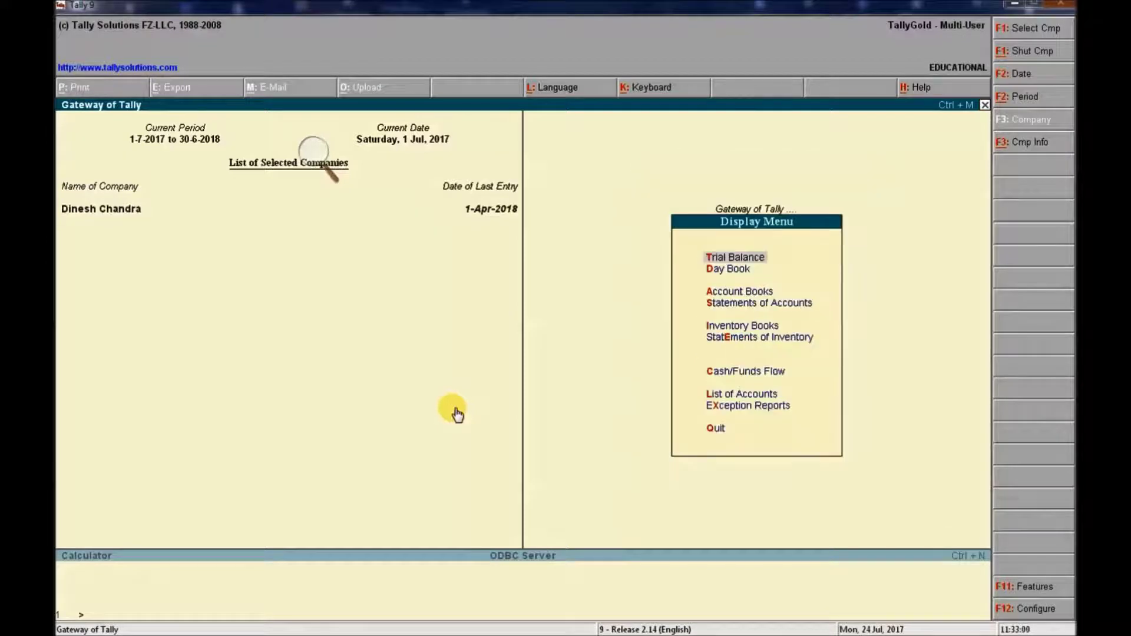
key("s")
key("i")
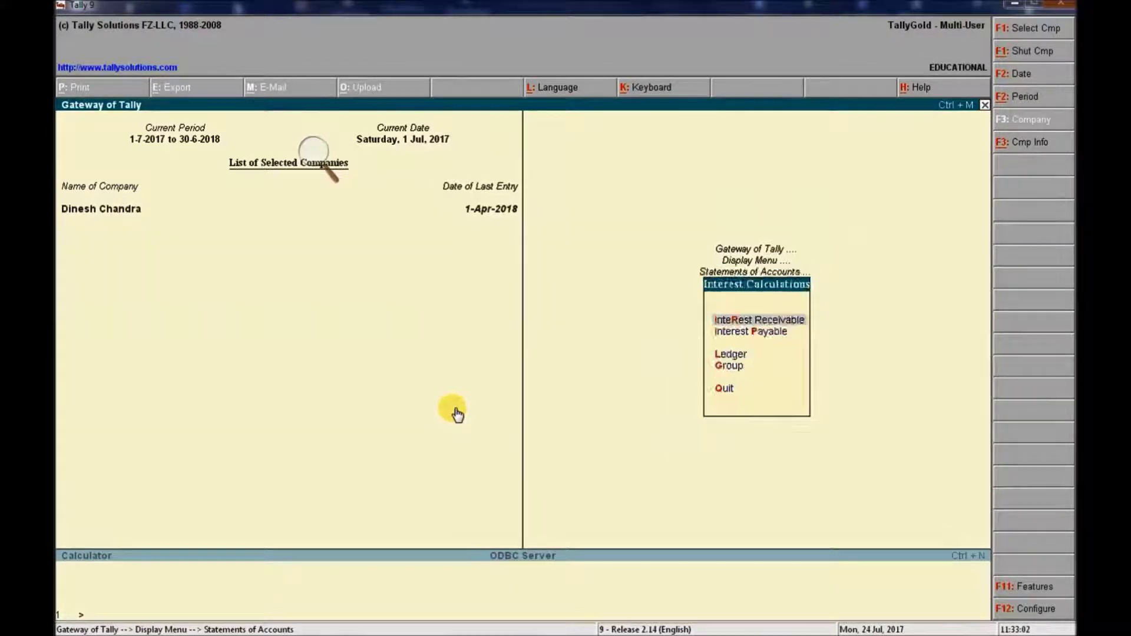
key("p")
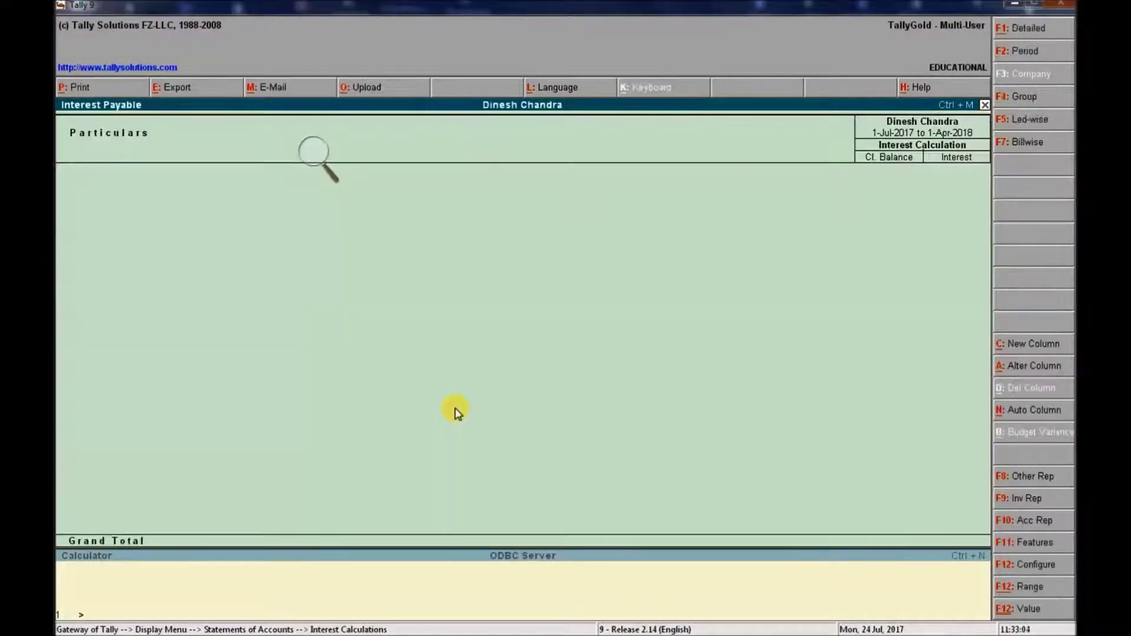
key("F2")
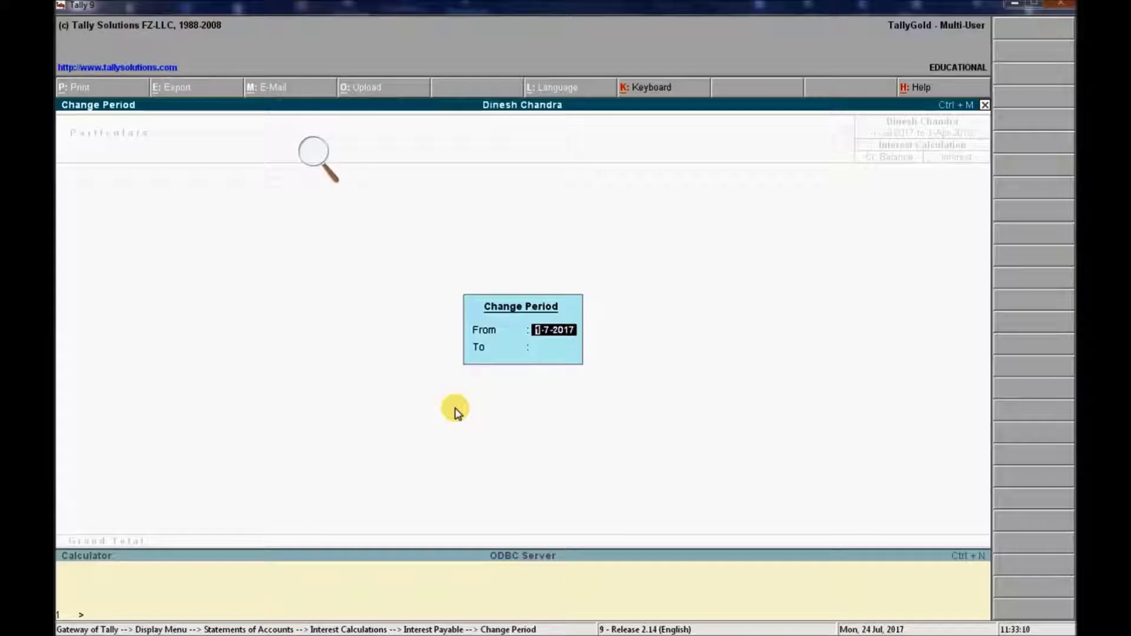
type("1-")
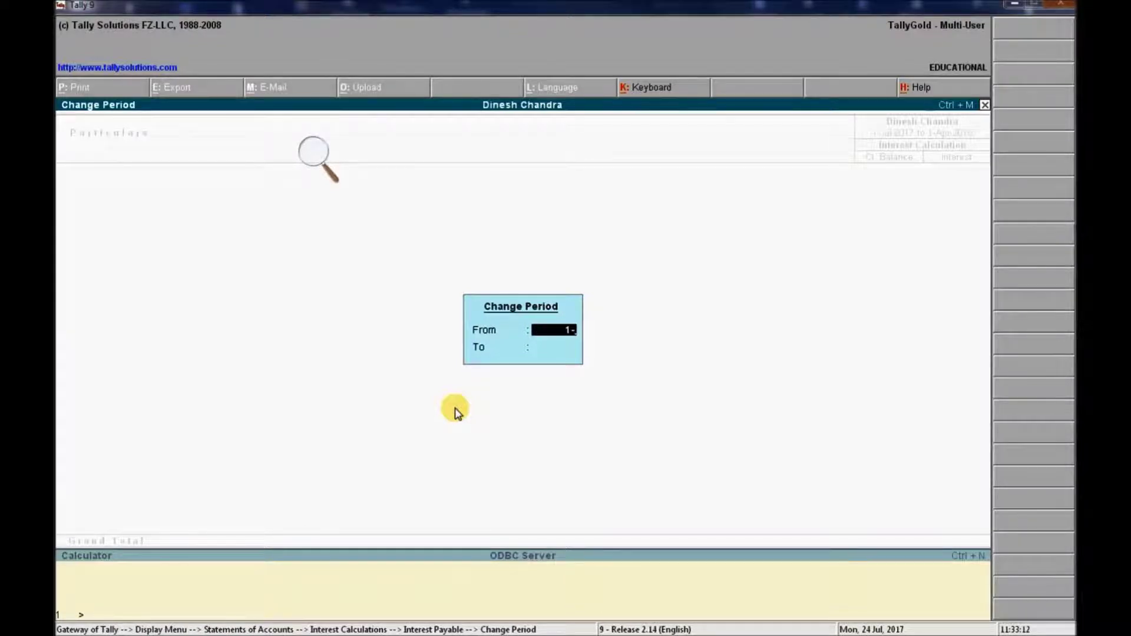
type("4-2018")
key("Return")
type("1-")
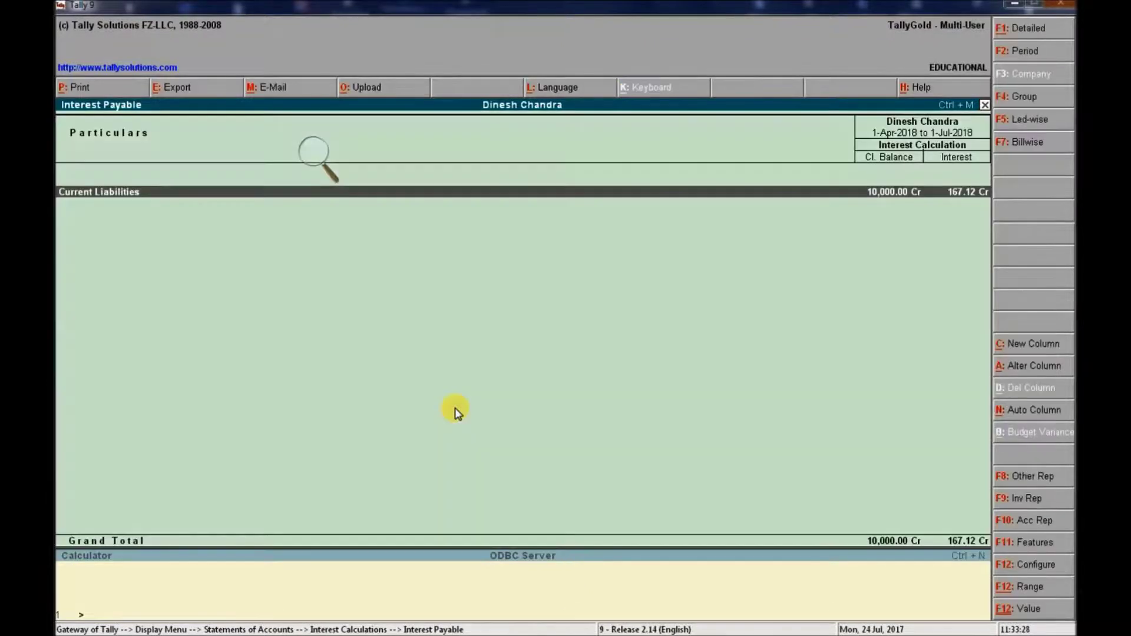
key("Return")
key("Return")
key("Return")
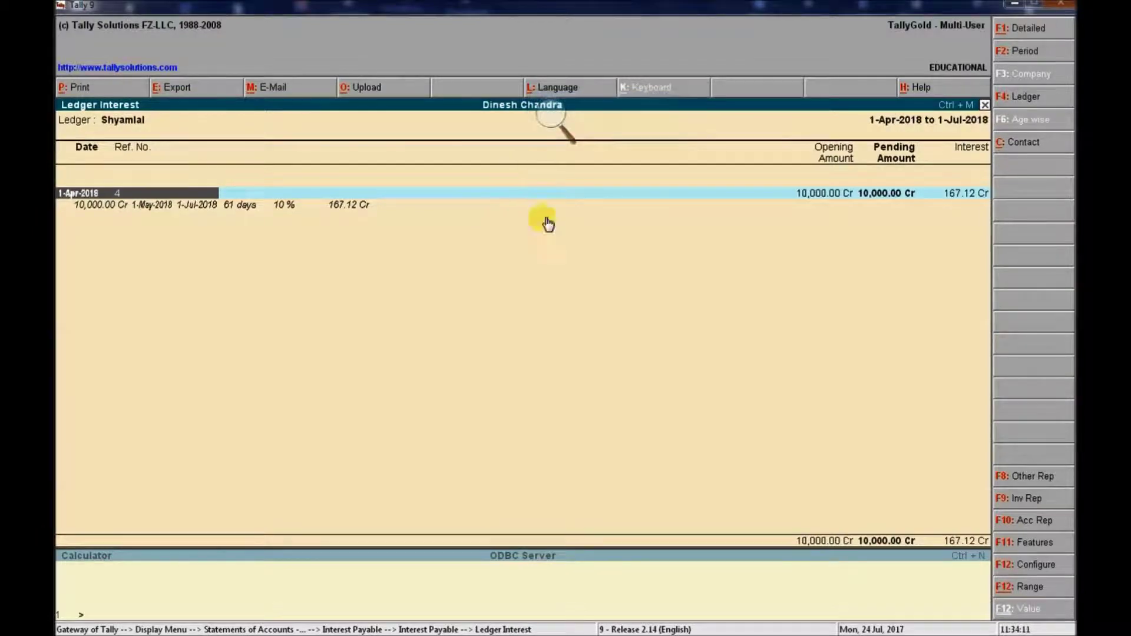
Step: Review the creditor's 167.12 interest for 61 days at 10%, then exit back toward Gateway
key("super+plus")
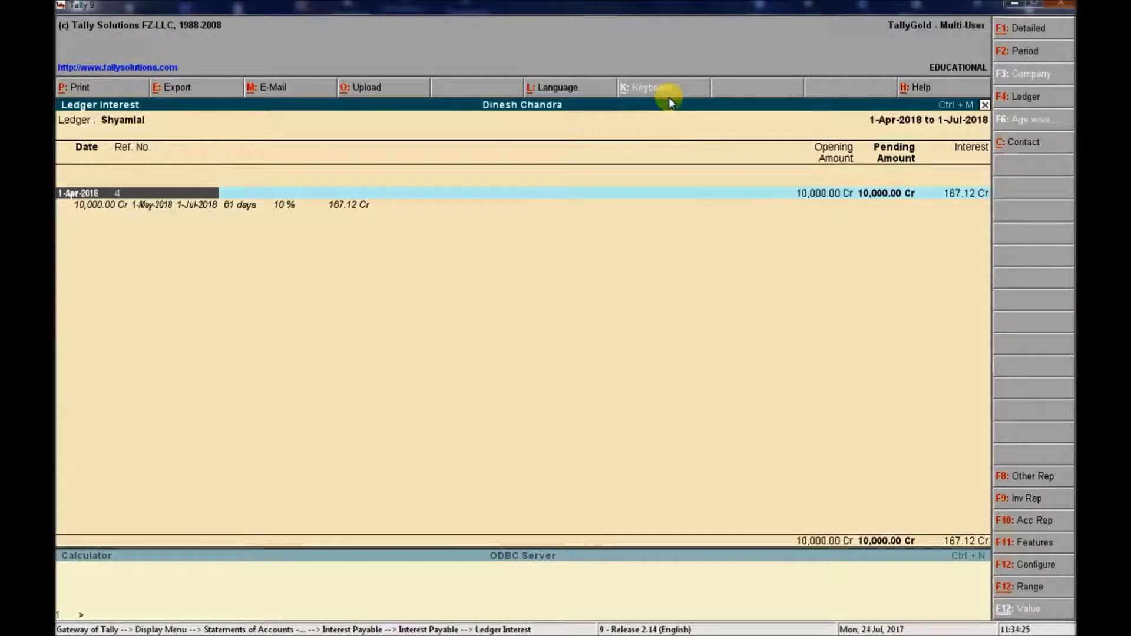
key("Escape")
key("Escape")
key("Escape")
key("Escape")
key("Escape")
key("Escape")
key("Escape")
Step: Create a new ledger with the debtor's name under Sundry Debtors
key("n")
key("a")
key("l")
key("c")
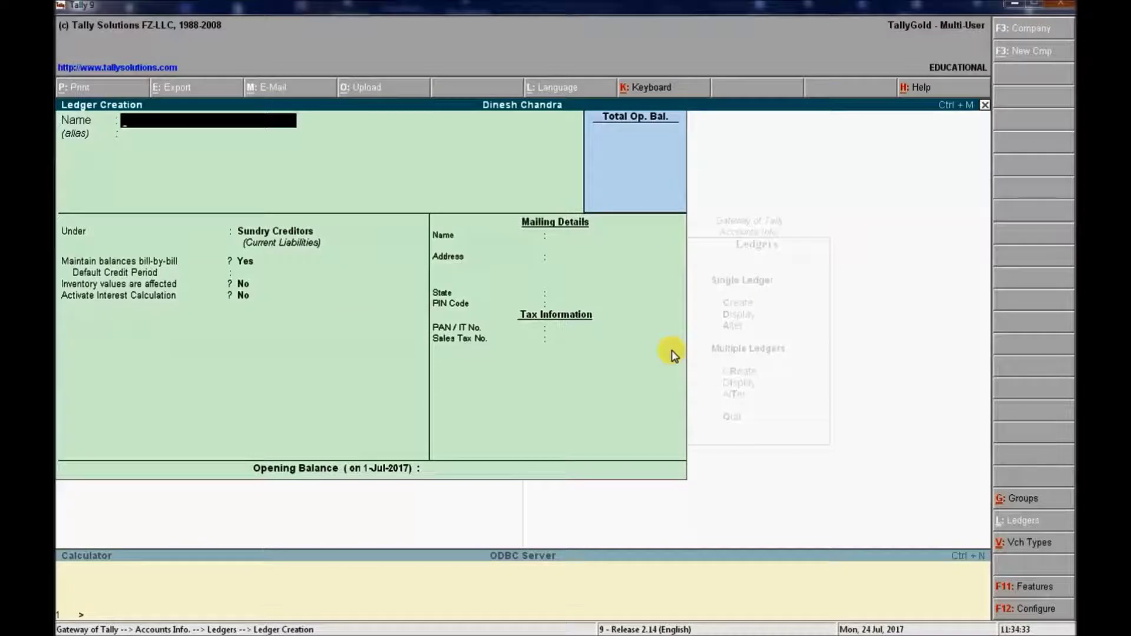
type("Rajiv Kumar")
key("Return")
key("Return")
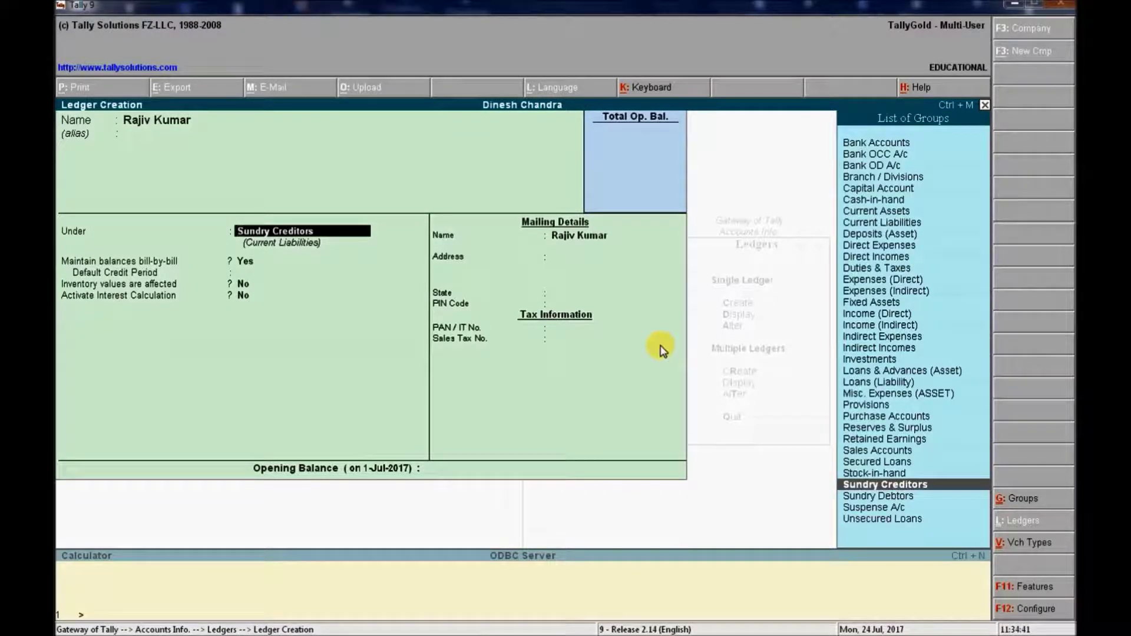
key("Down")
key("Return")
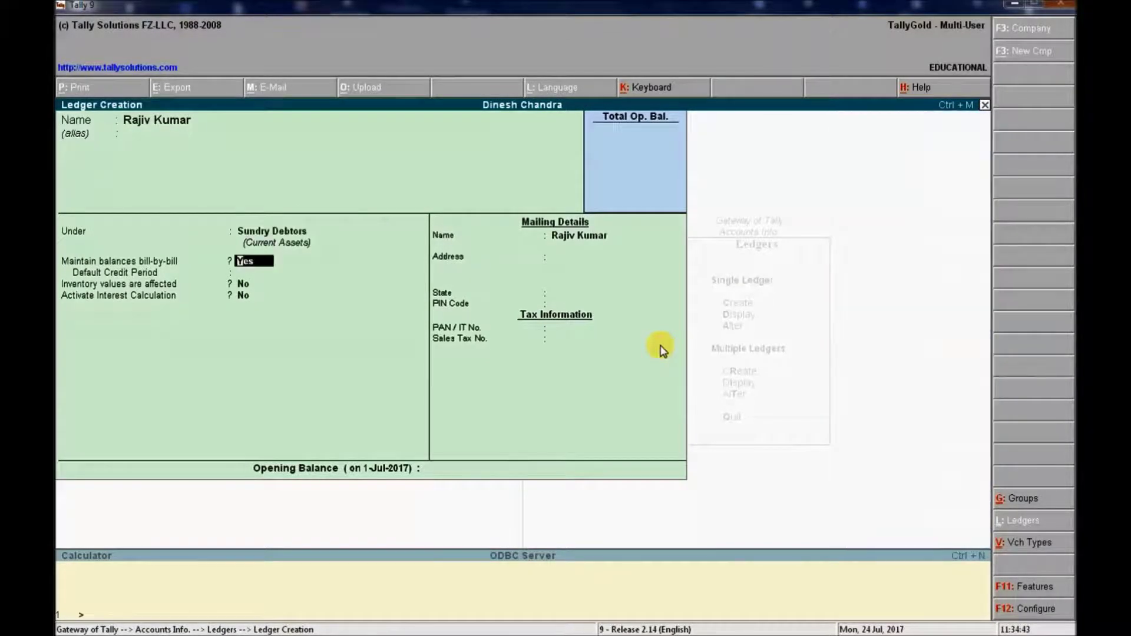
Step: Keep bill-by-bill on, set a 30-day credit period and turn on transaction-by-transaction interest
key("Return")
type("30")
key("Return")
type("y")
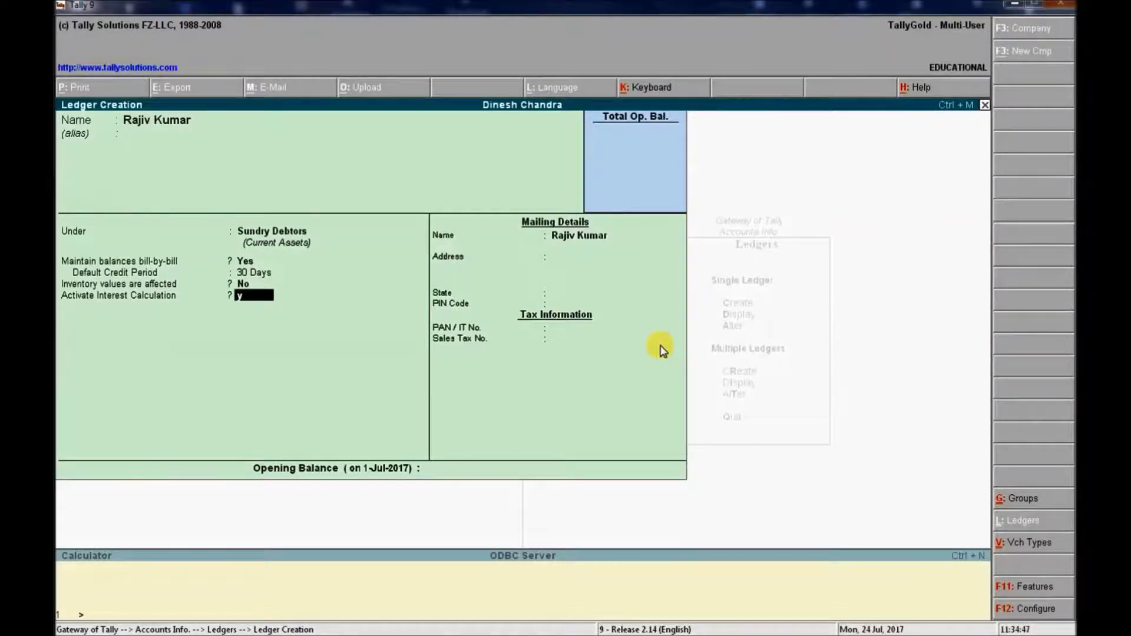
key("Return")
type("y")
key("Return")
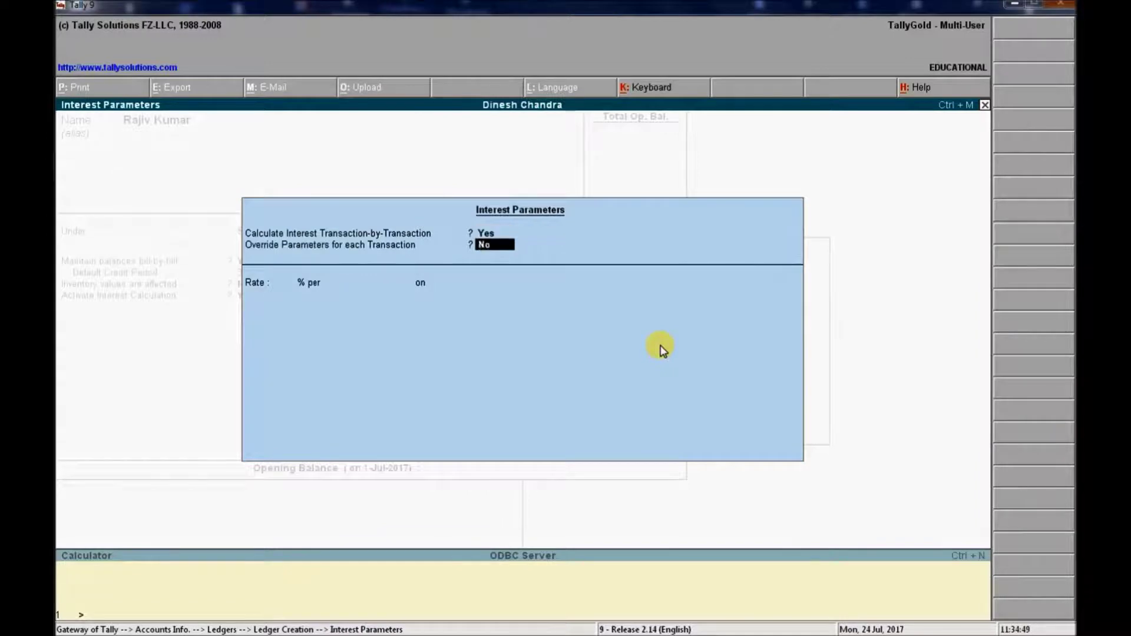
Step: Allow per-transaction overrides and set the interest rate to 10% per 365-day year
type("y")
key("Return")
key("Return")
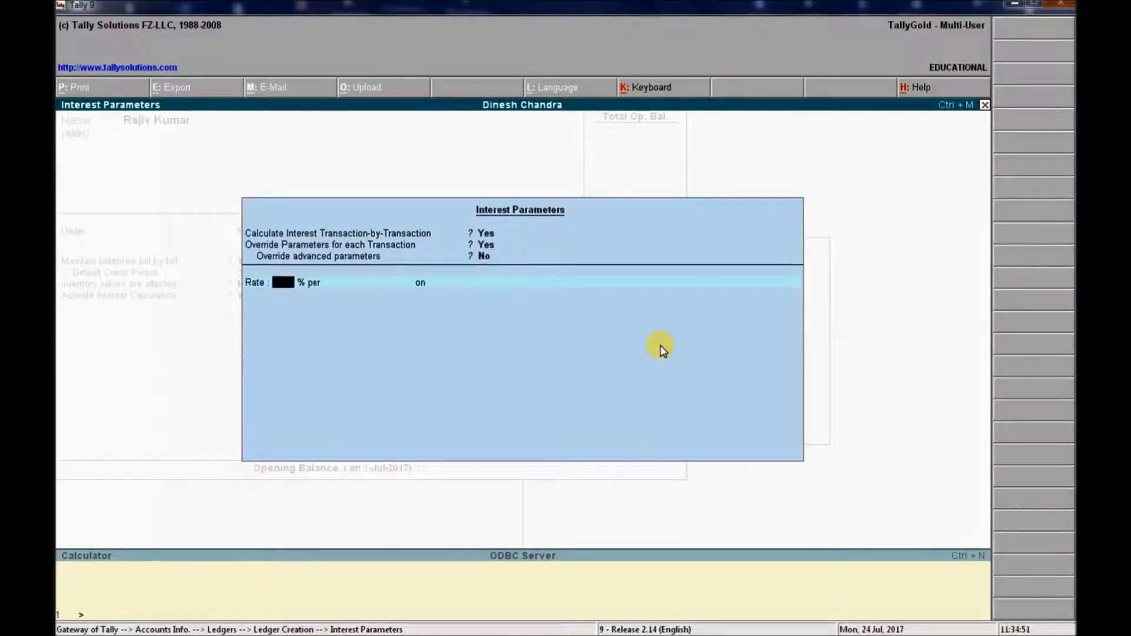
type("10")
key("Return")
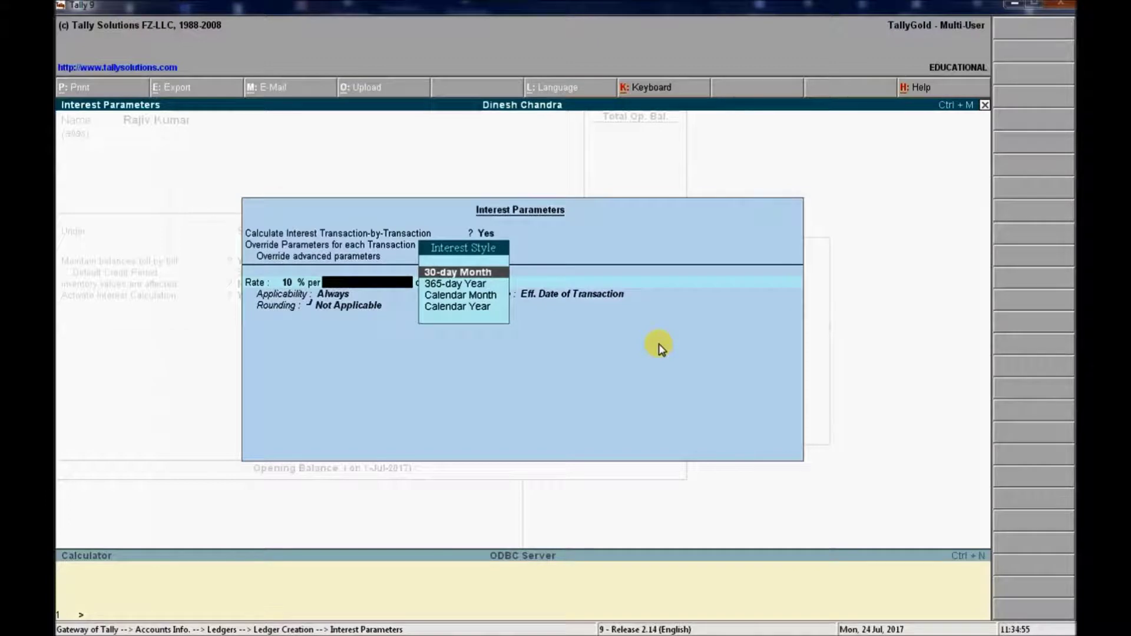
key("Down")
key("Return")
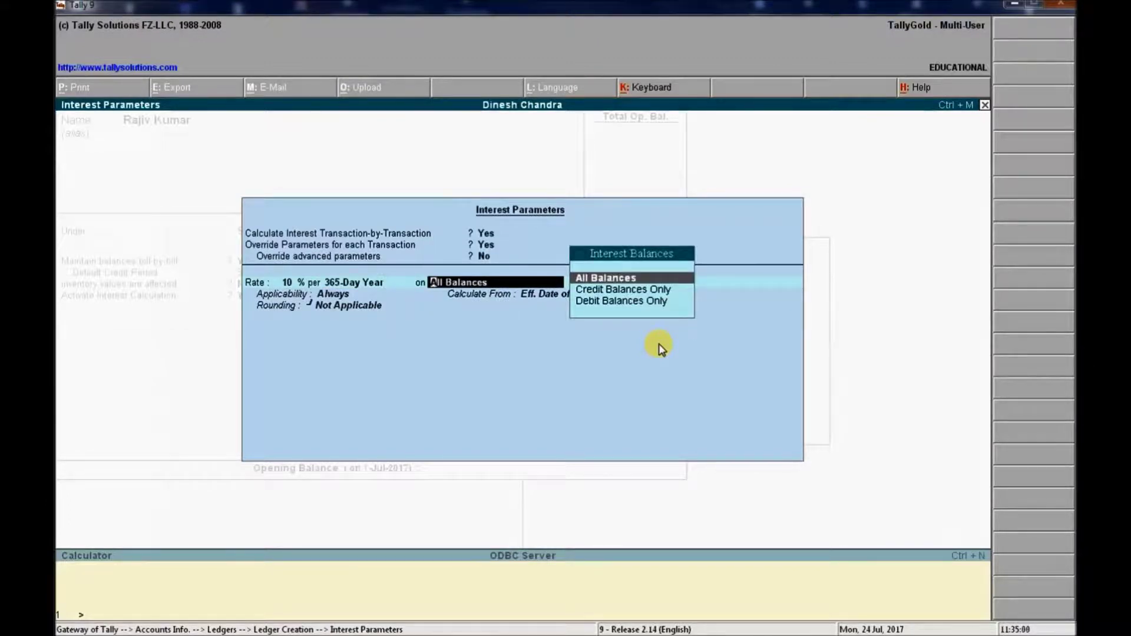
Step: Apply interest to debit balances only, 0 days past due date, from Date of Applicability
key("Down")
key("Down")
key("Return")
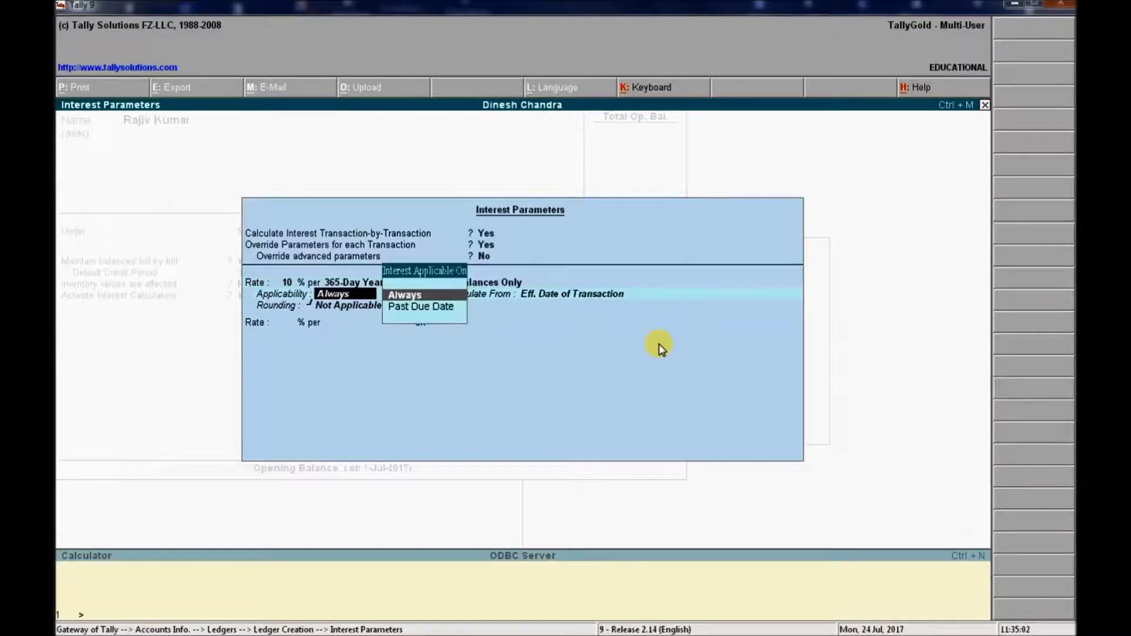
key("Down")
key("Return")
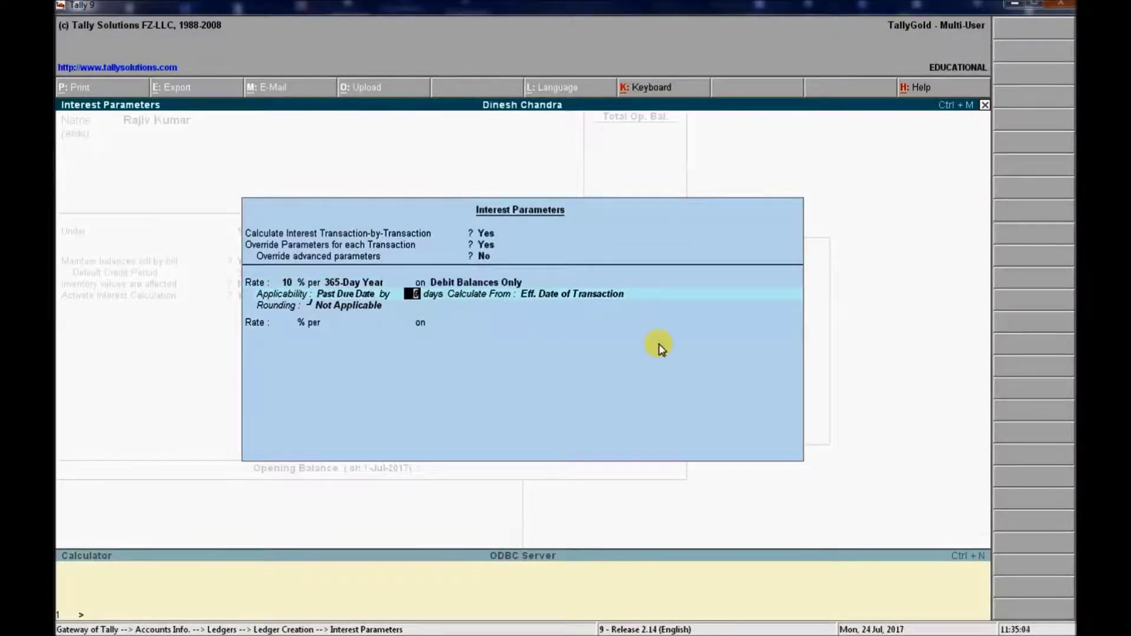
key("Return")
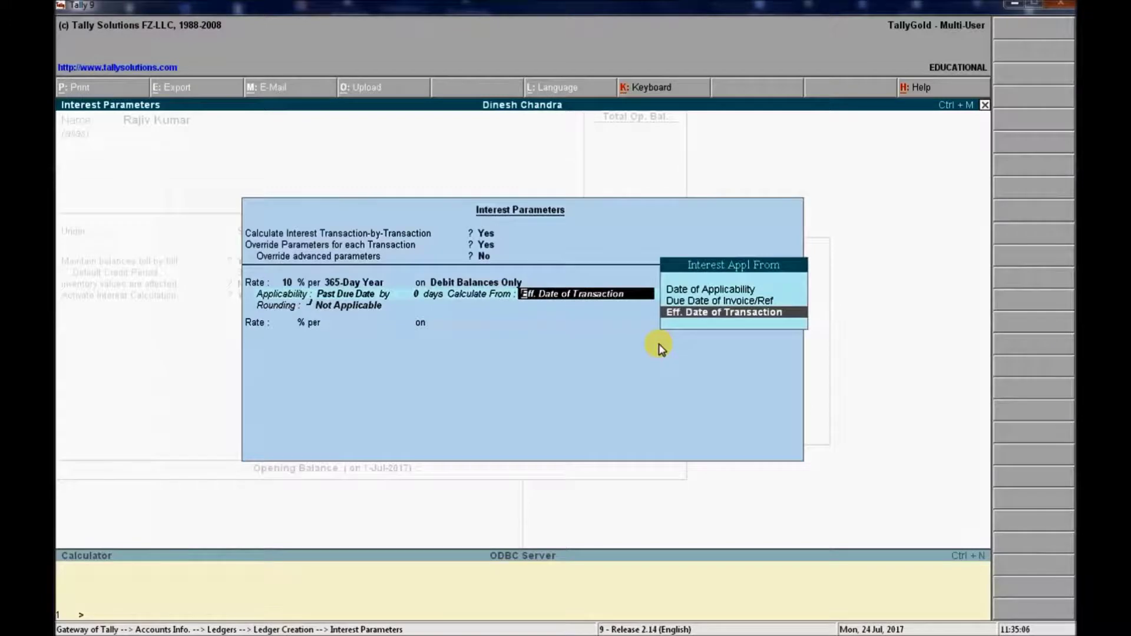
key("Up")
key("Up")
key("Return")
key("Return")
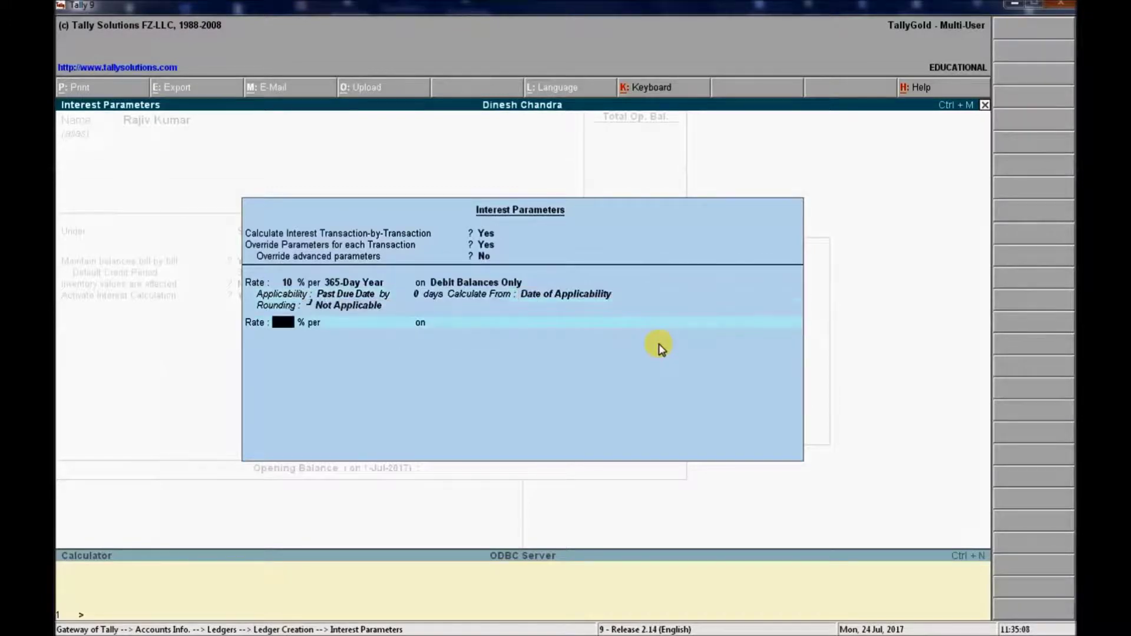
key("Return")
key("Return")
key("Return")
key("Return")
key("Return")
key("Return")
key("Return")
key("Return")
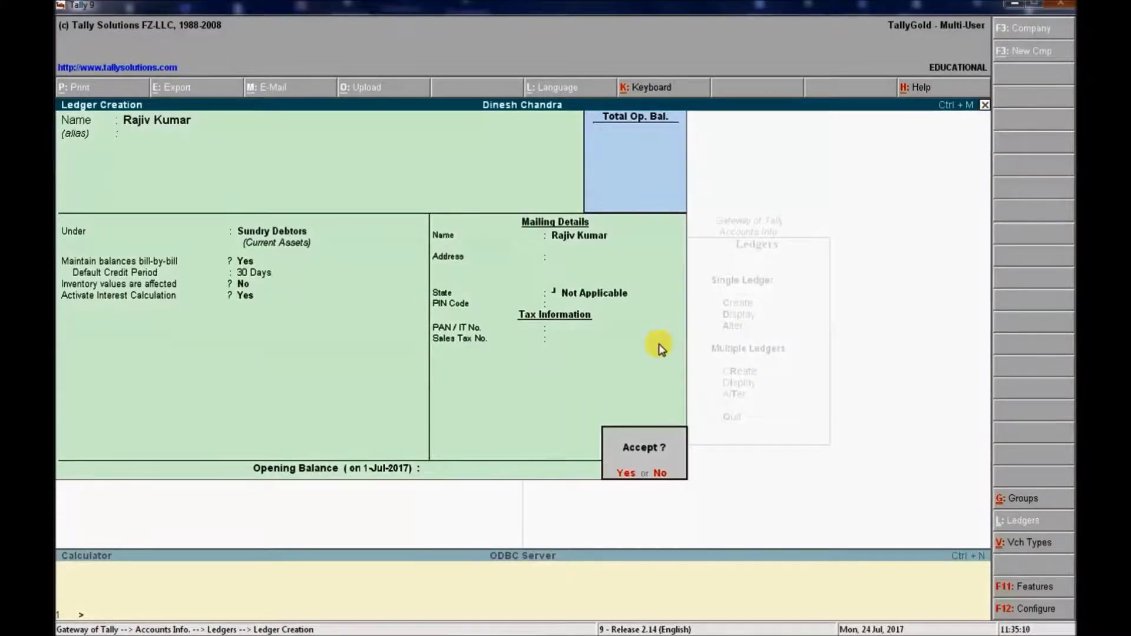
Step: Save the debtor ledger and start a Sales voucher in voucher mode
key("Escape")
key("Escape")
key("Escape")
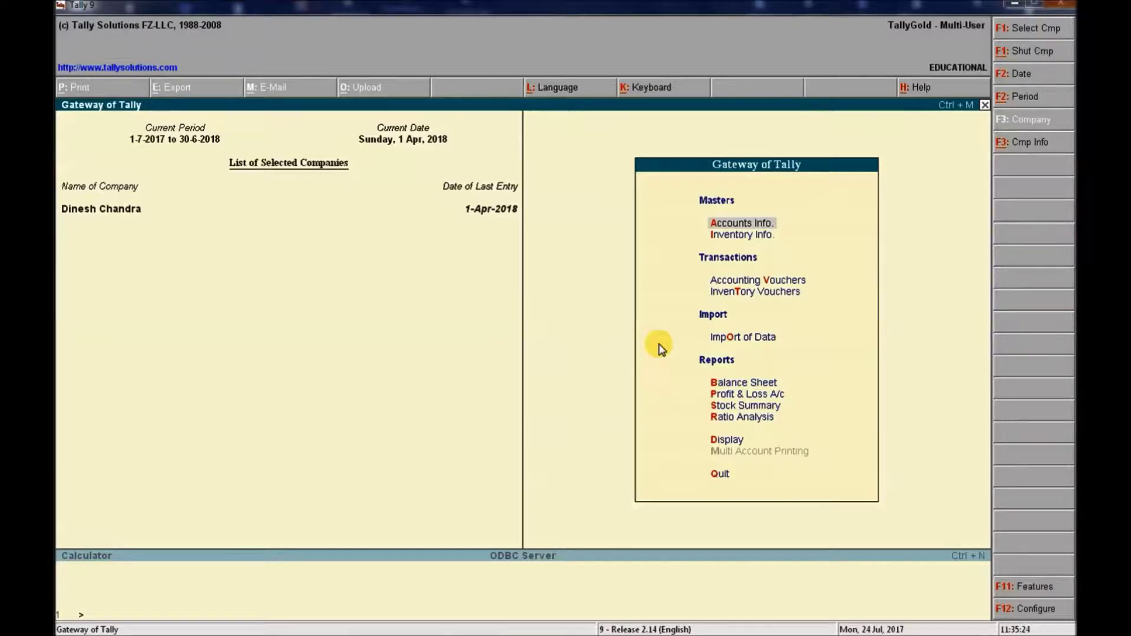
key("v")
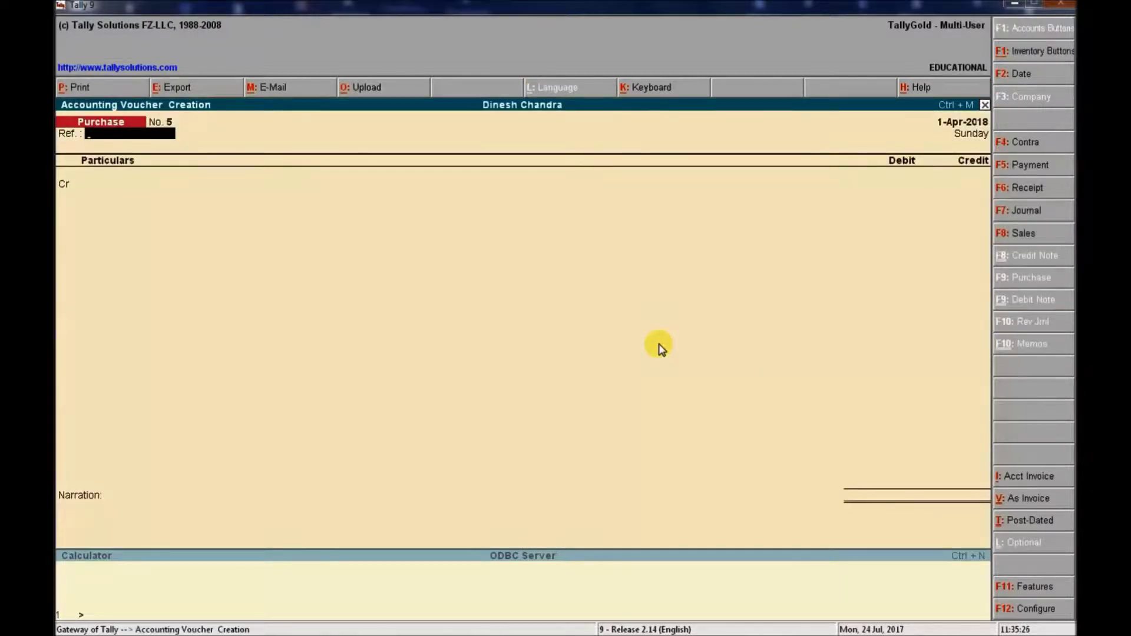
left_click(1026, 234)
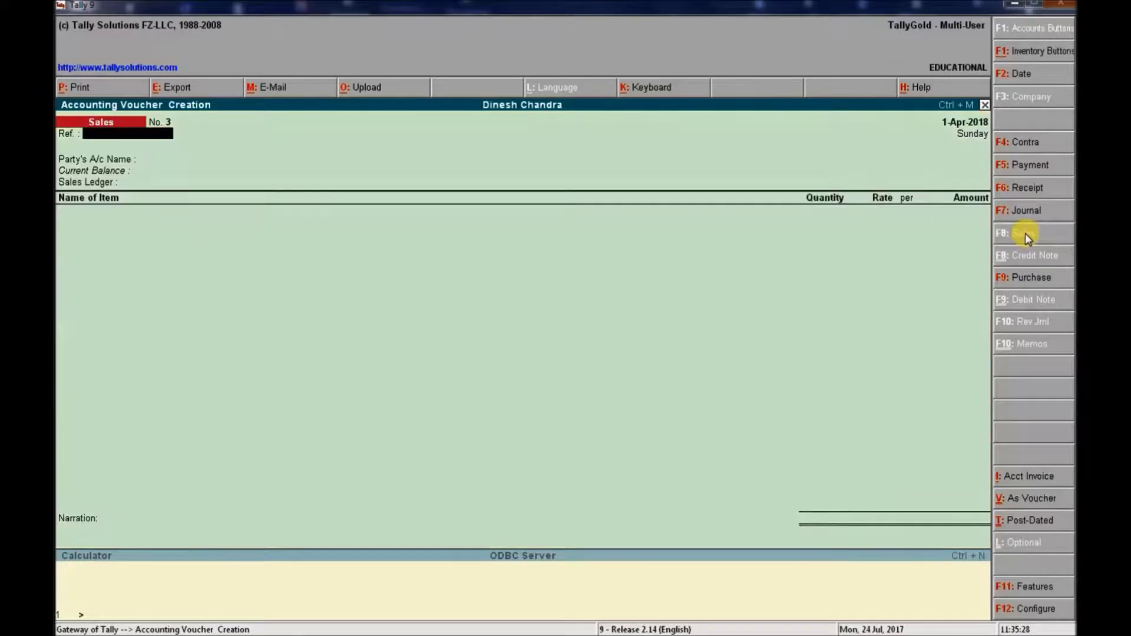
key("ctrl+v")
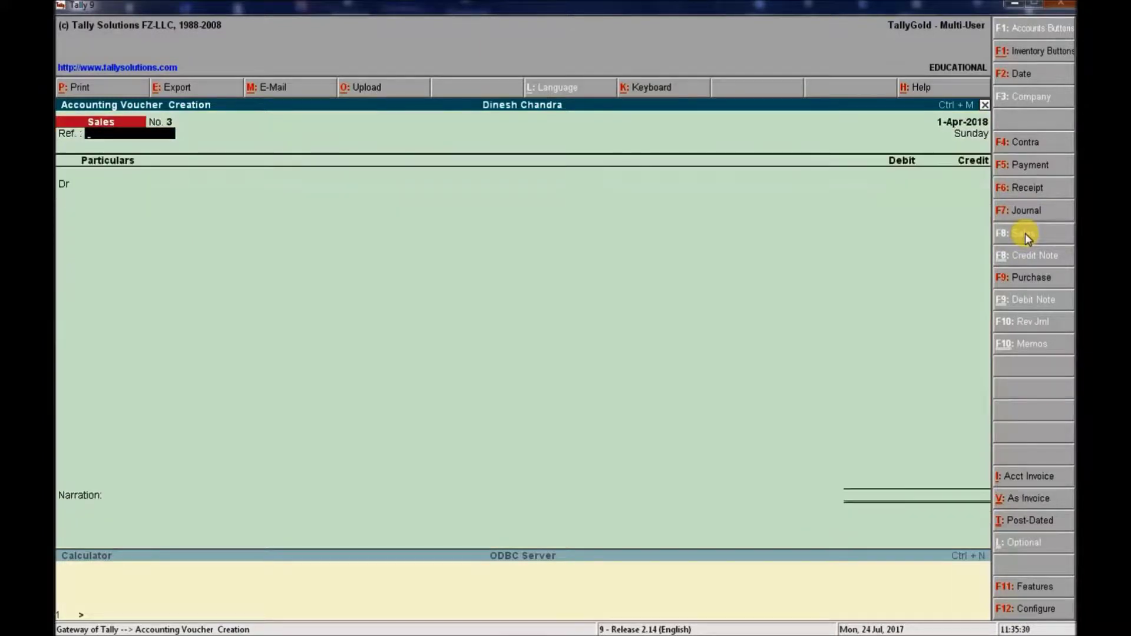
key("Return")
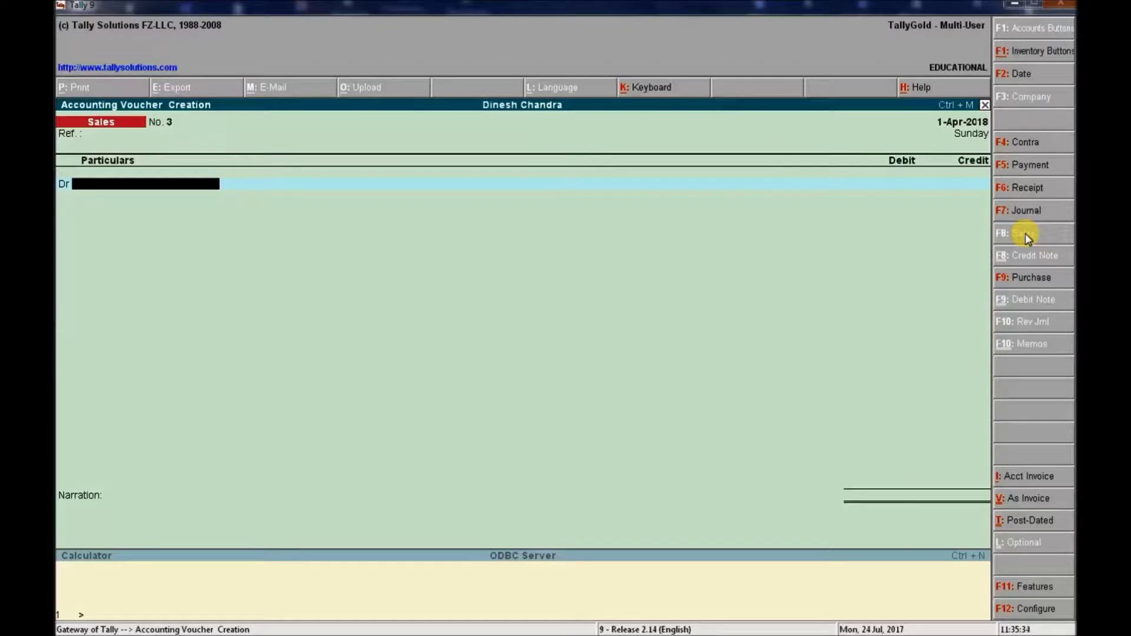
Step: Debit the debtor 5,000 on new bill 3 for 30 days, credit Sales A/c, and save
type("Raj")
key("Return")
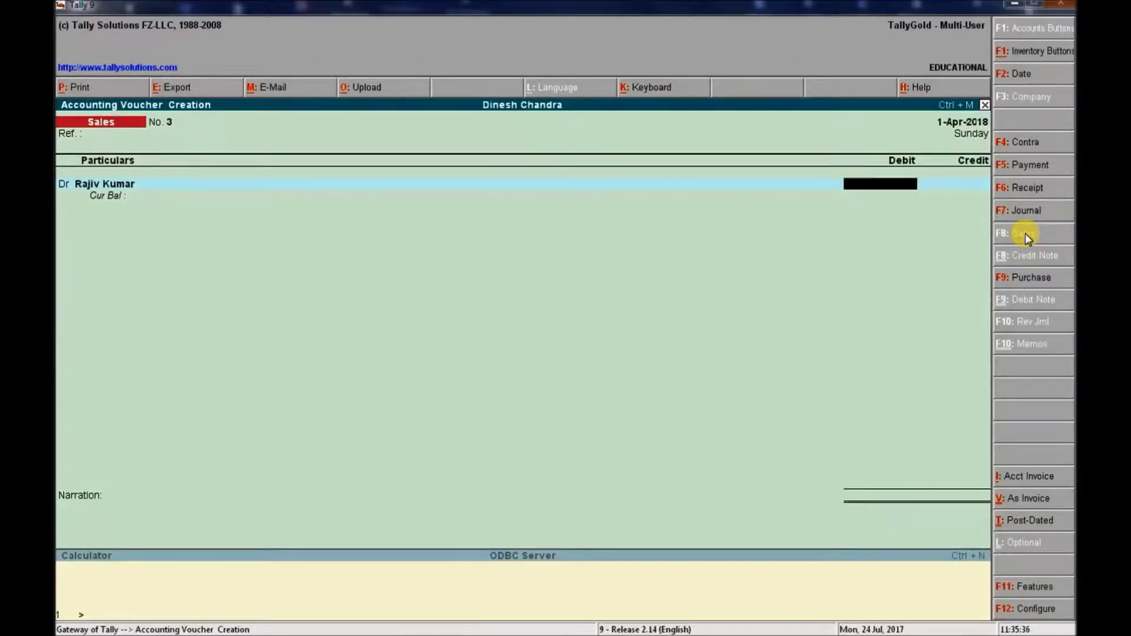
type("5000")
key("Return")
key("Return")
key("Return")
key("Return")
key("Return")
key("Return")
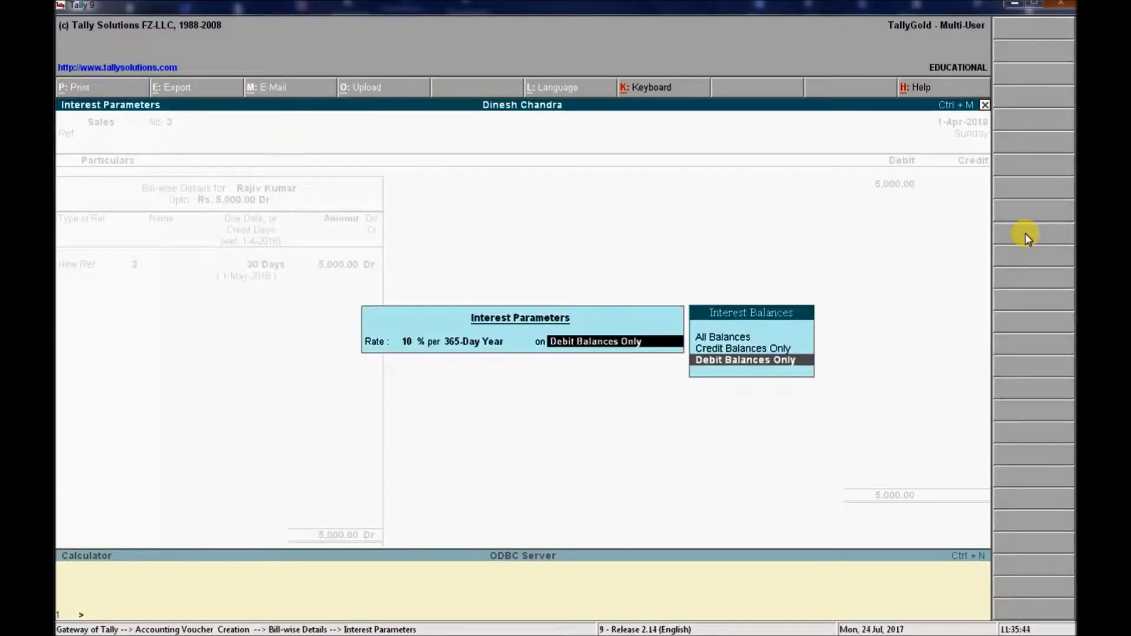
key("Return")
key("Return")
key("Return")
key("Return")
key("Return")
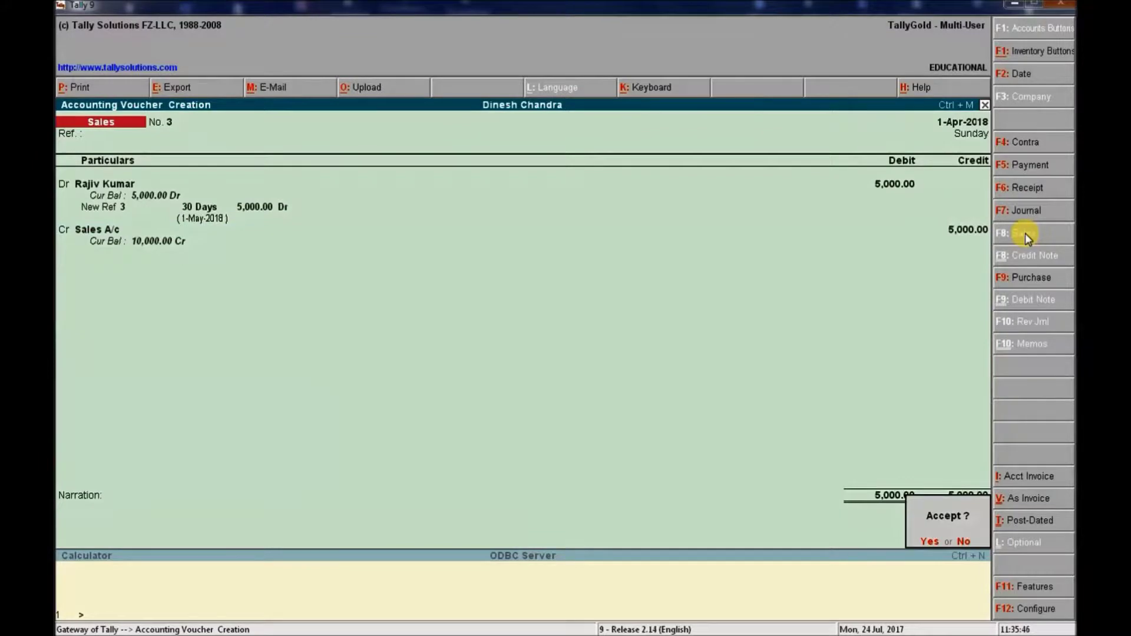
key("y")
key("Escape")
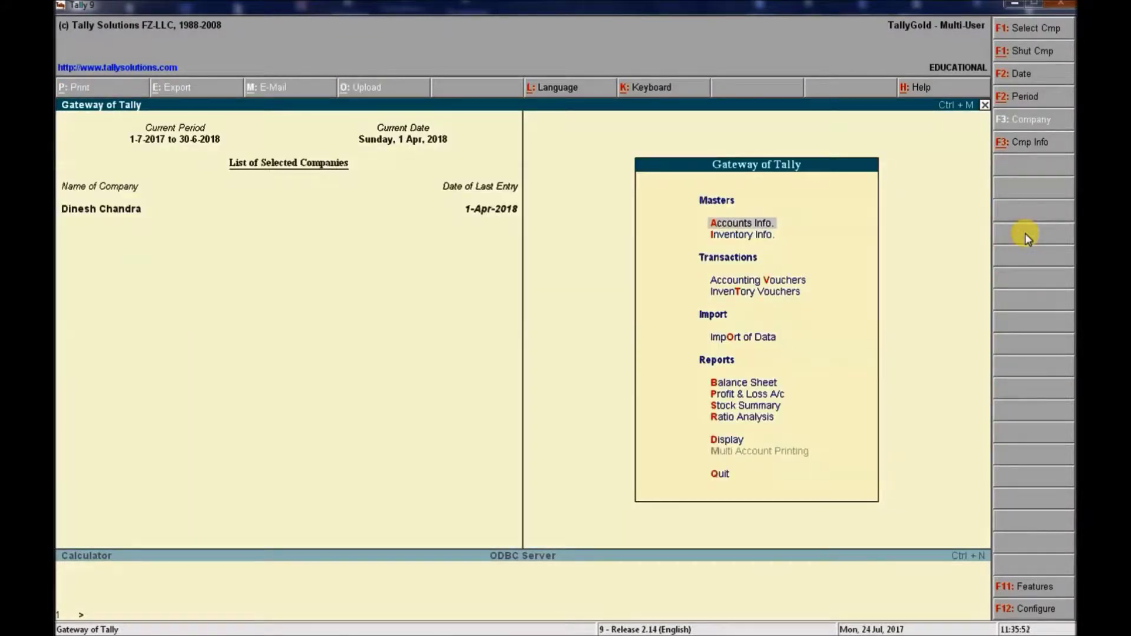
Step: Open the Interest Receivable report under Statements of Accounts > Interest Calculations
key("d")
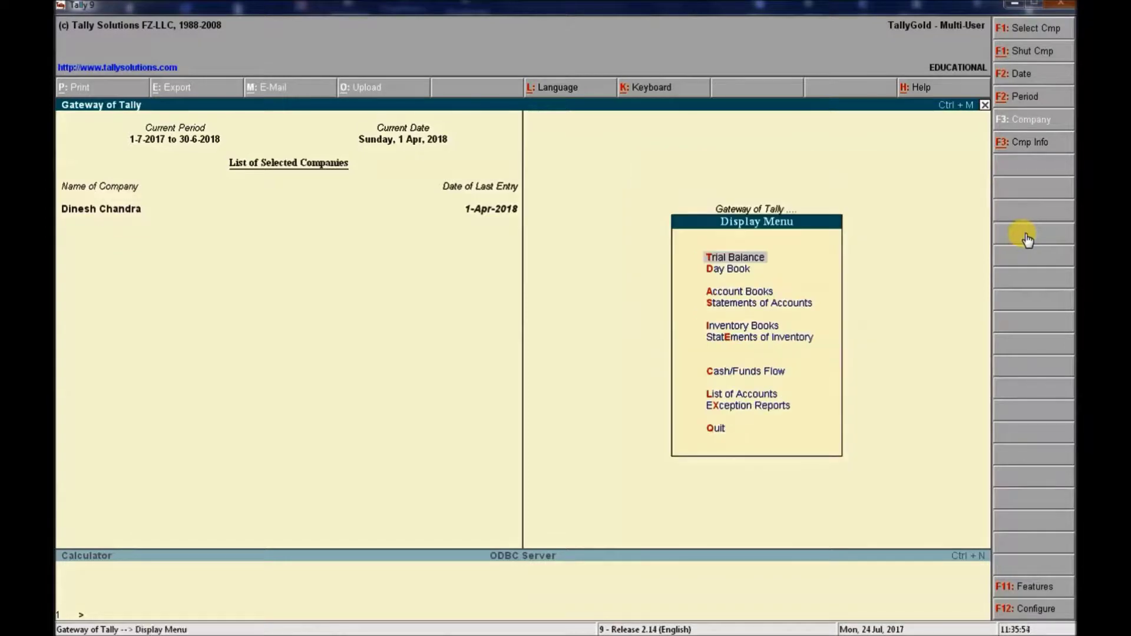
key("s")
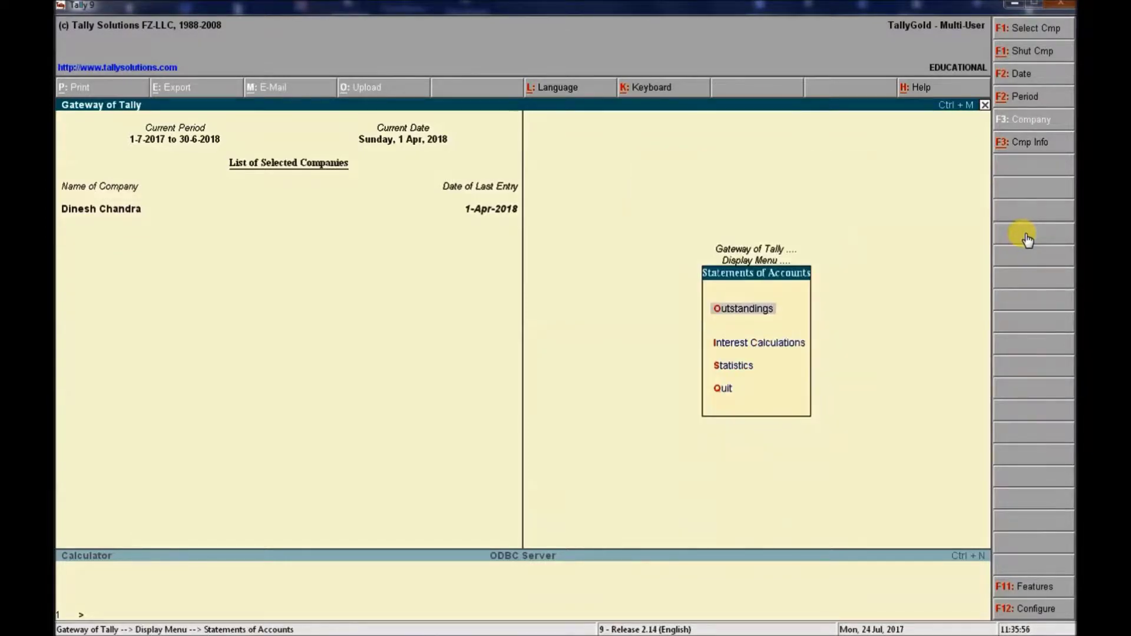
key("i")
key("r")
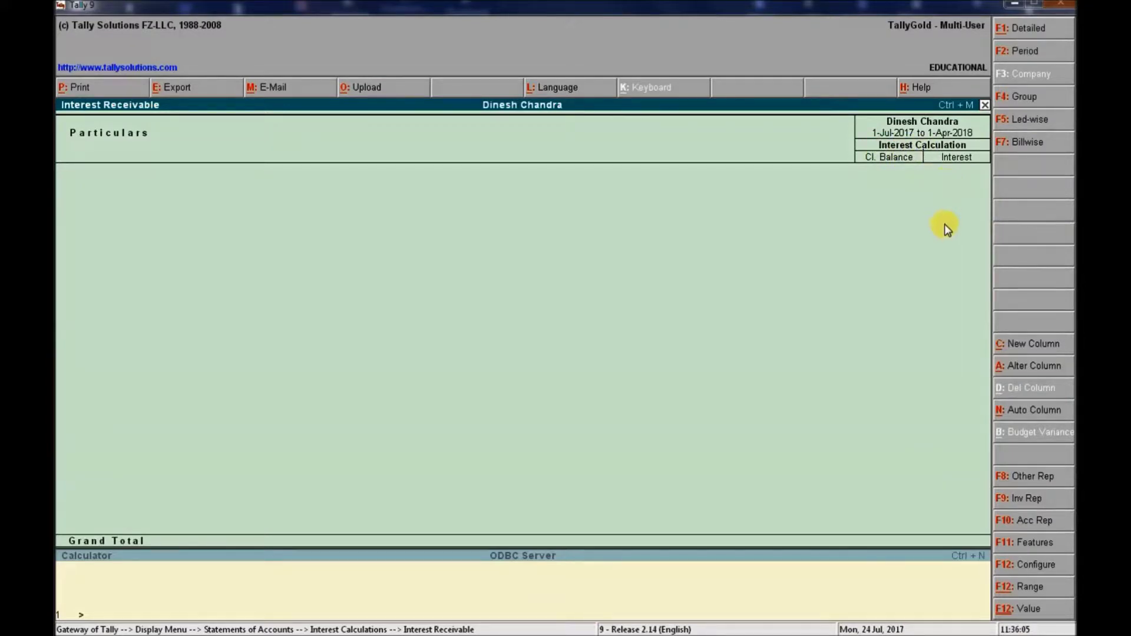
Step: Set the report period from 1-4-2018 to 1-8-2018
key("F2")
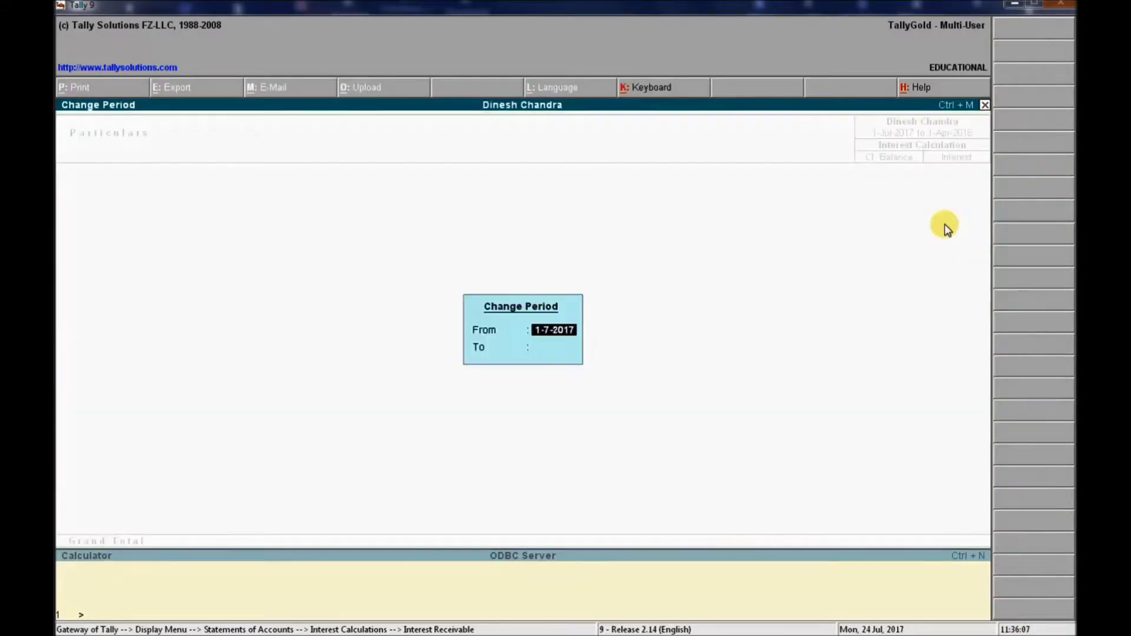
type("1-4")
key("Return")
type("1-")
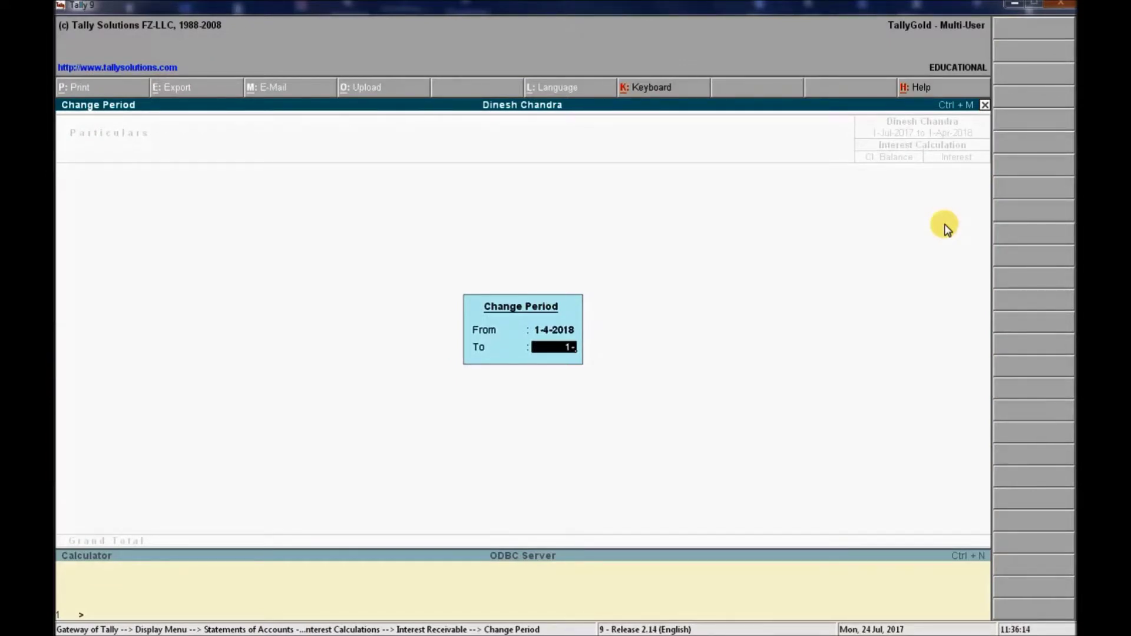
type("8")
key("Return")
key("Return")
key("Return")
key("Return")
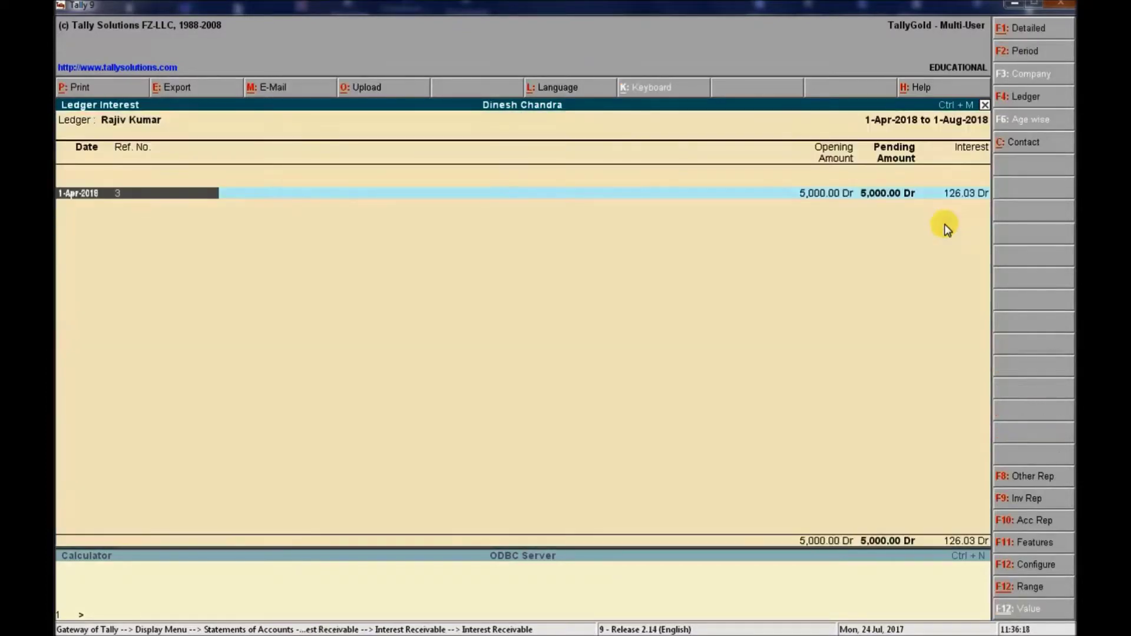